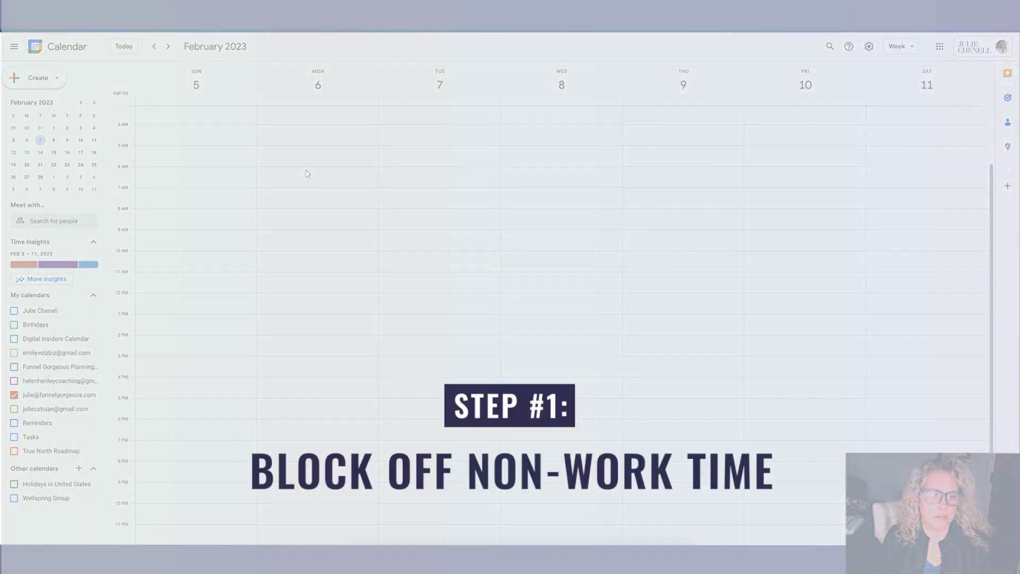
# - Add a purple Morning Routine event 6–9am on Monday, repeating every weekday
pyautogui.moveTo(305, 167); pyautogui.dragTo(305, 228)
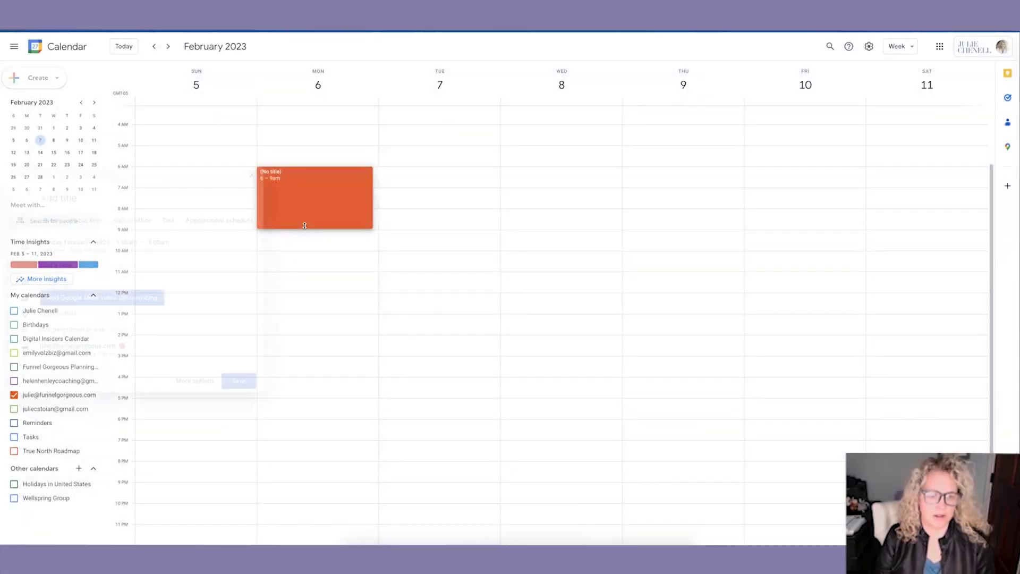
pyautogui.write('Morning Ro')
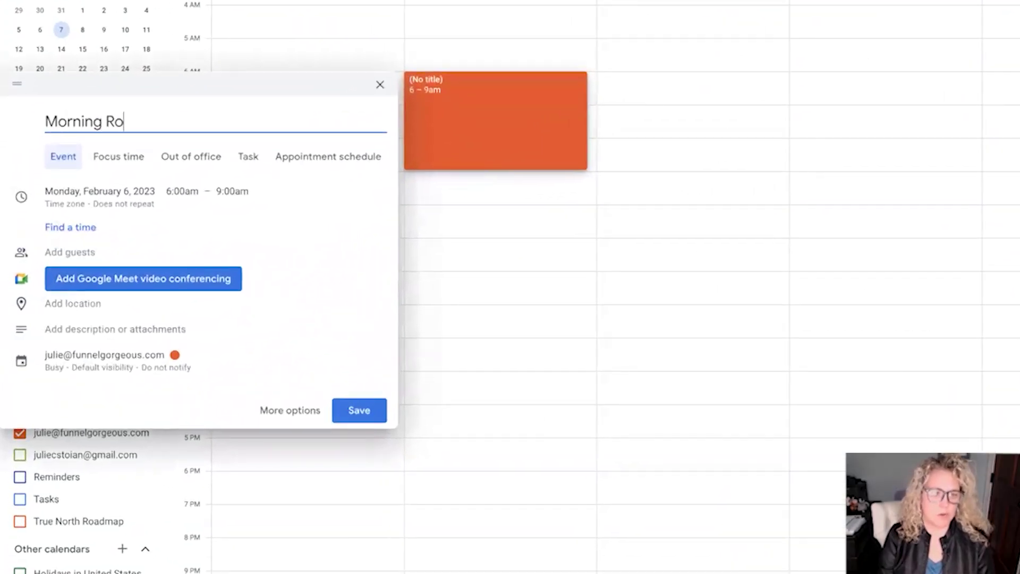
pyautogui.write('utine')
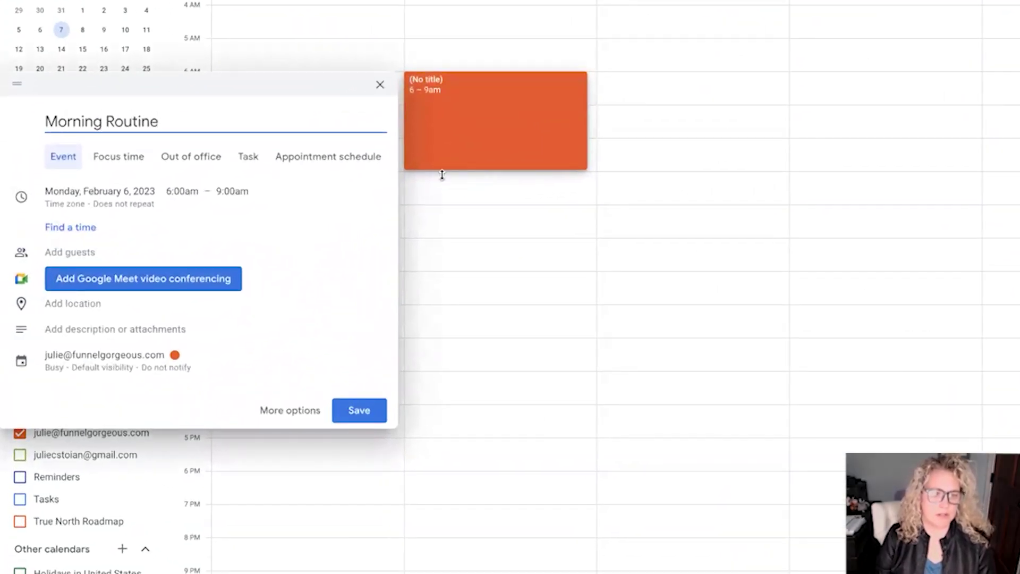
pyautogui.click(131, 206)
pyautogui.click(107, 242)
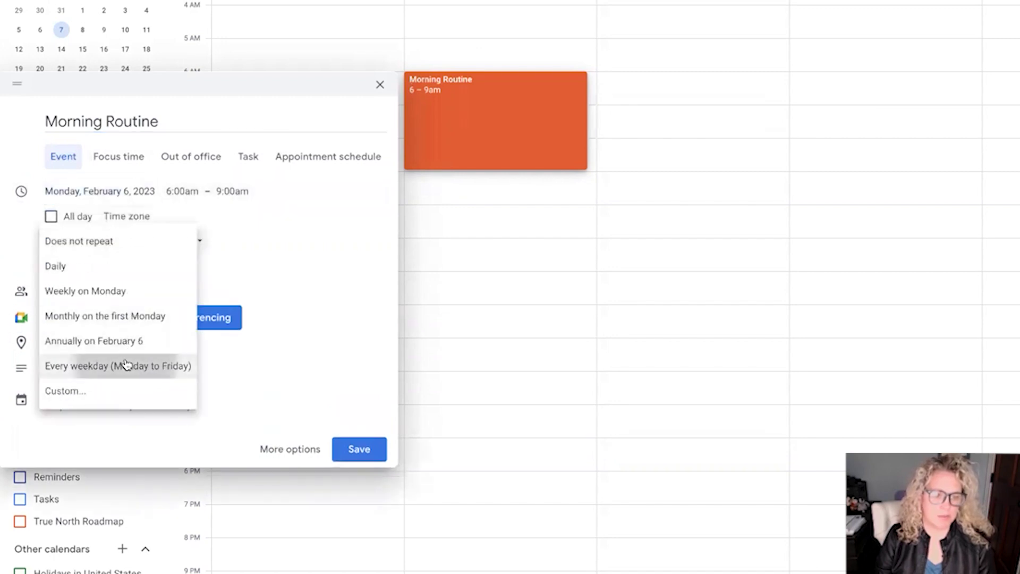
pyautogui.click(125, 364)
pyautogui.click(175, 394)
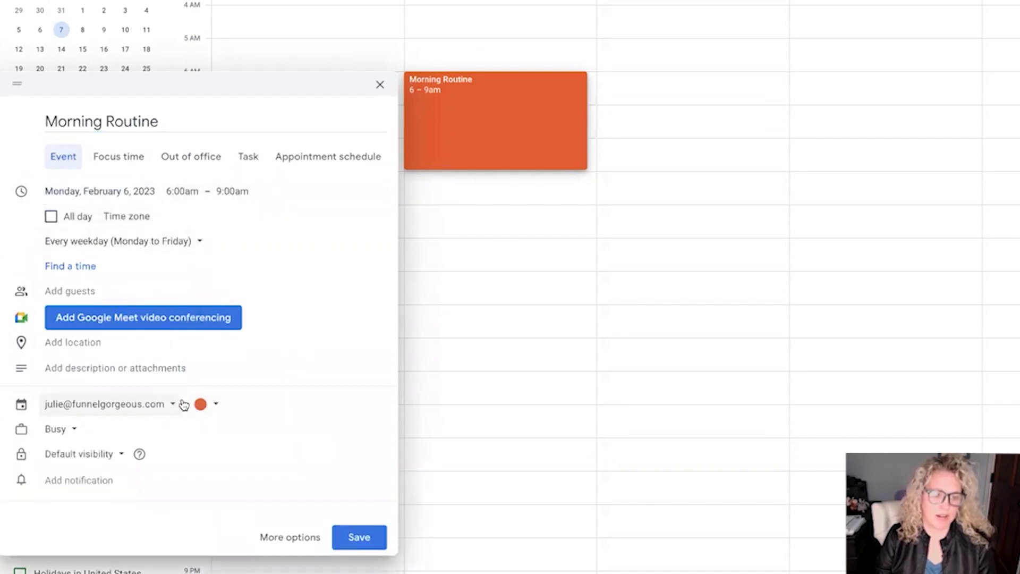
pyautogui.click(204, 405)
pyautogui.click(253, 444)
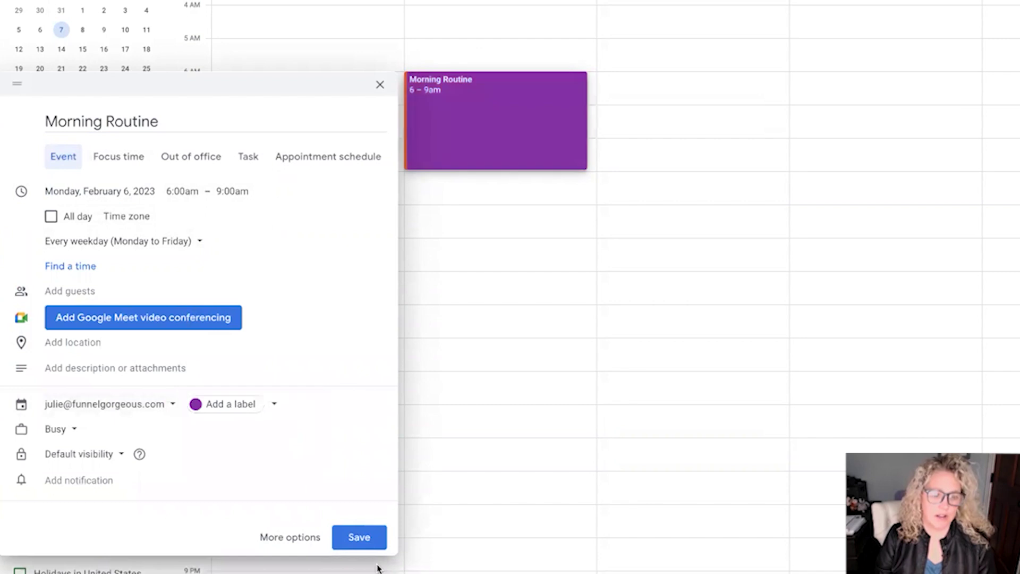
pyautogui.click(359, 538)
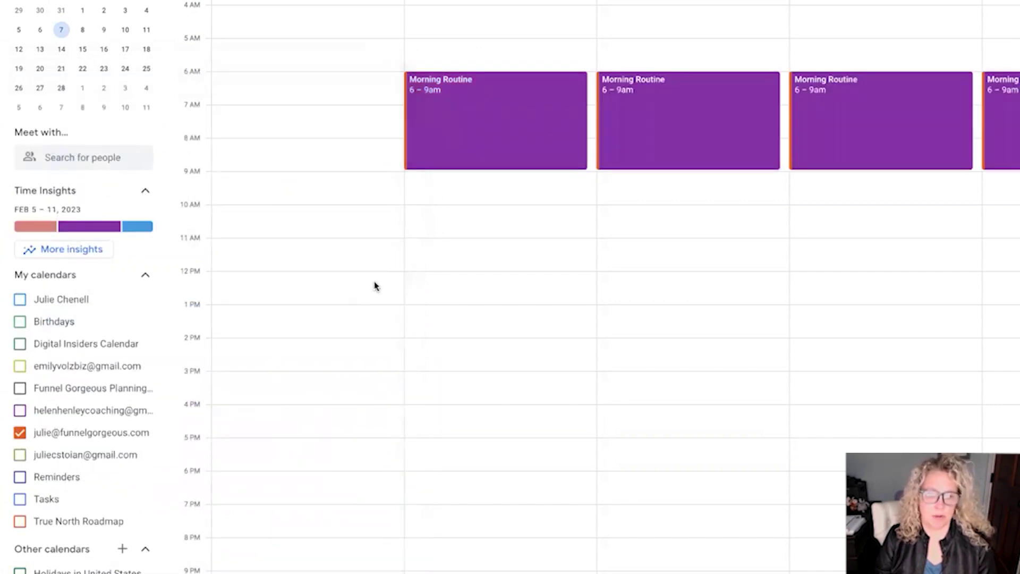
# - Add a purple Lunch event 12–1pm on Monday, repeating every weekday
pyautogui.click(430, 284)
pyautogui.write('Lunch')
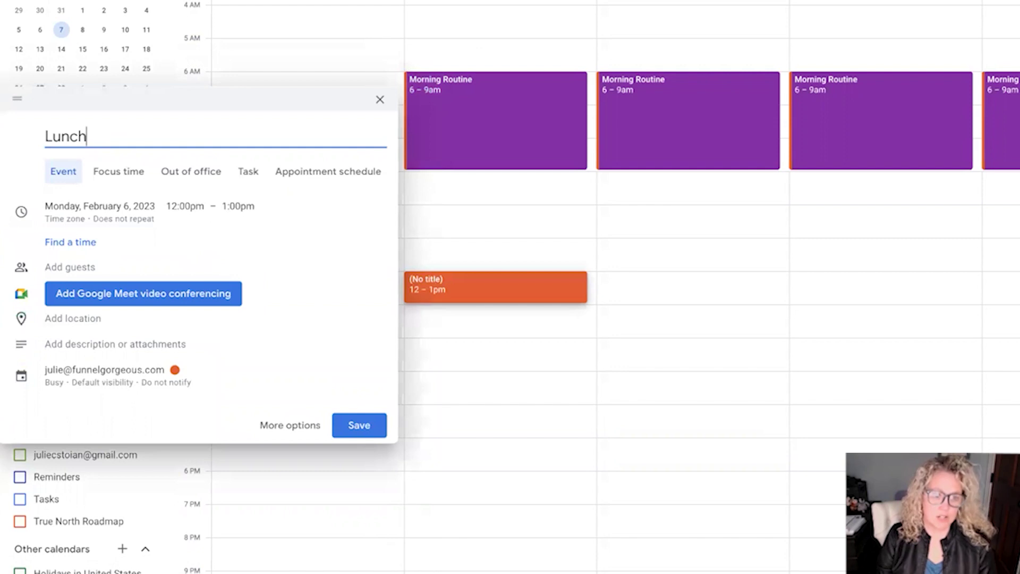
pyautogui.click(175, 372)
pyautogui.click(199, 382)
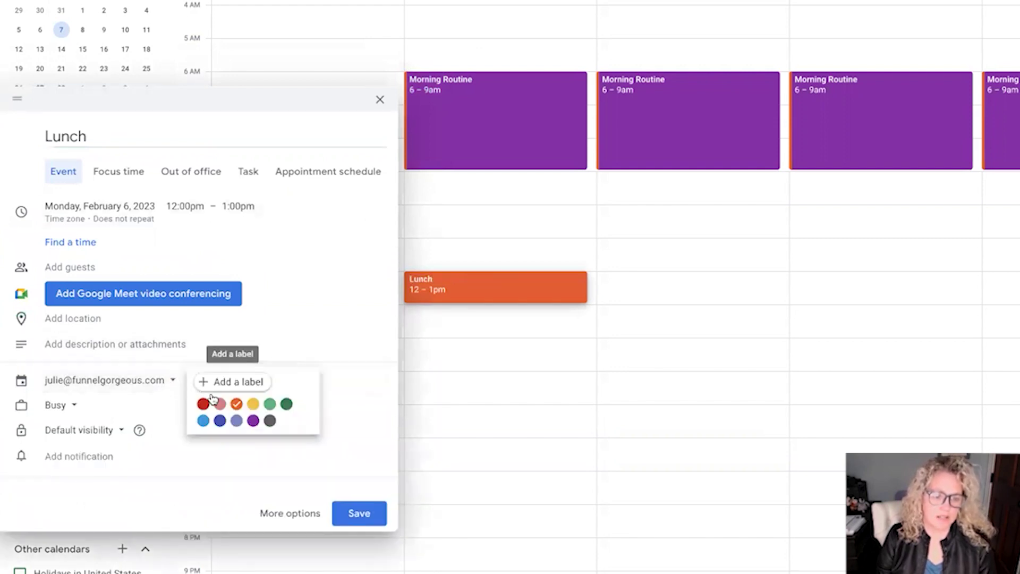
pyautogui.click(253, 421)
pyautogui.click(138, 228)
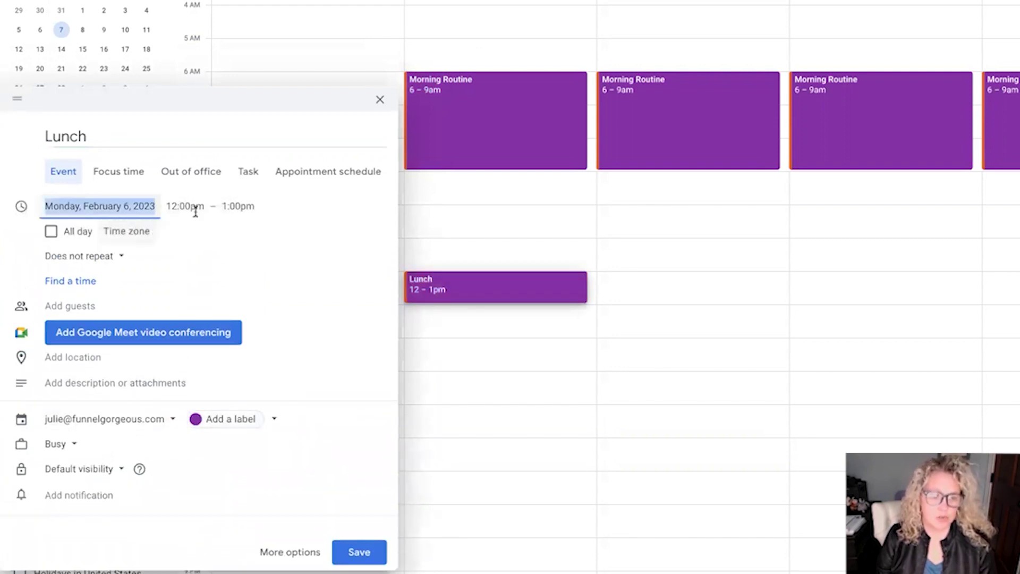
pyautogui.click(118, 260)
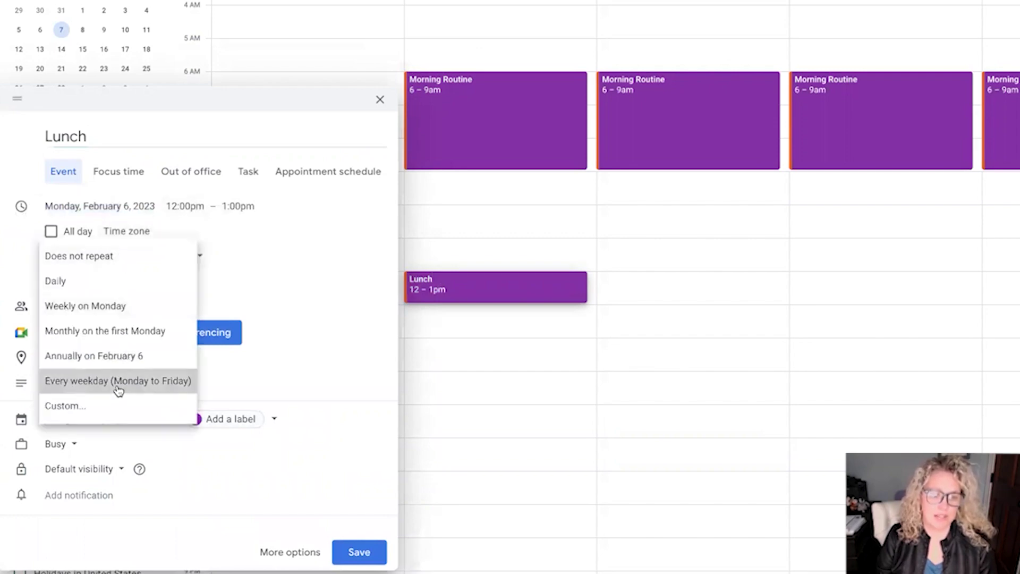
pyautogui.click(120, 387)
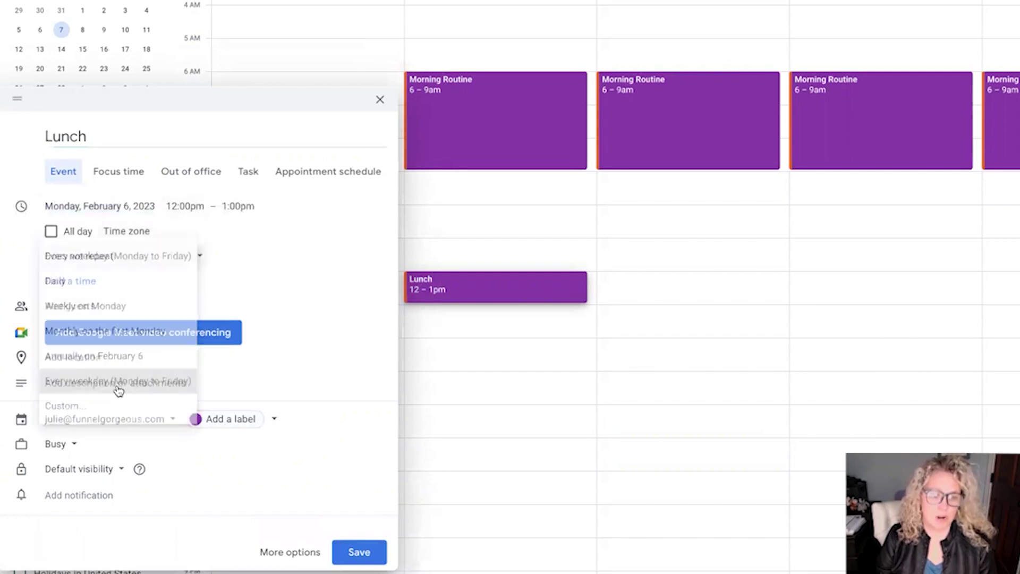
pyautogui.click(357, 554)
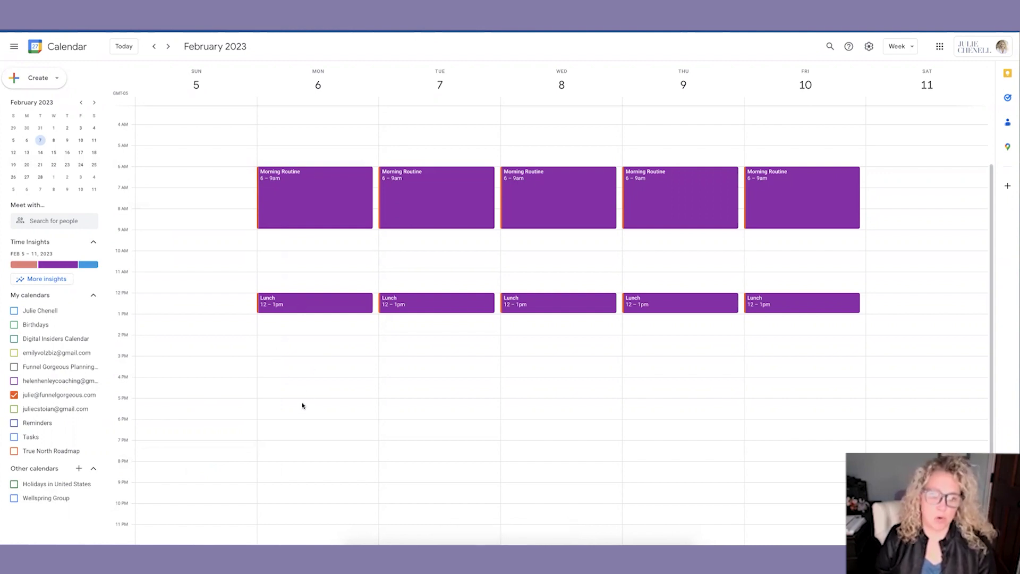
# - Create a Grape-coloured 'Evening Routine' event, Monday 5–9pm, repeating every weekday
pyautogui.moveTo(303, 404); pyautogui.dragTo(303, 479)
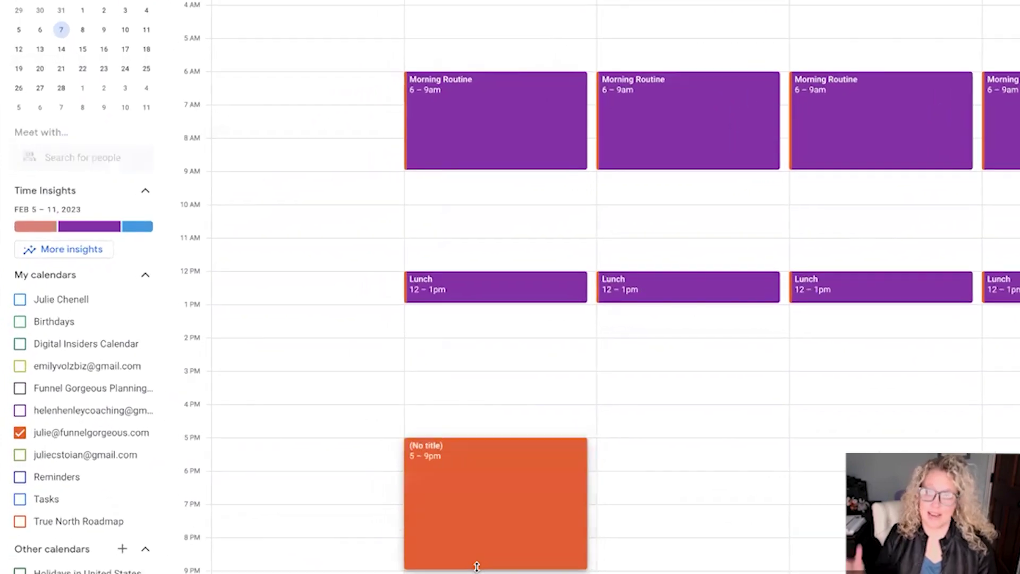
pyautogui.moveTo(477, 566); pyautogui.dragTo(477, 566)
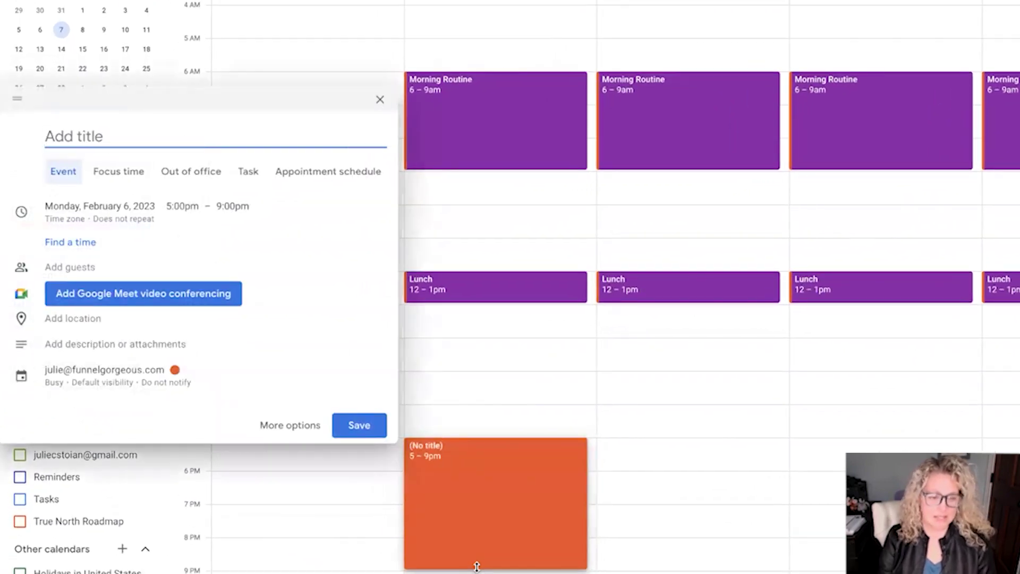
pyautogui.write('Evening Routine')
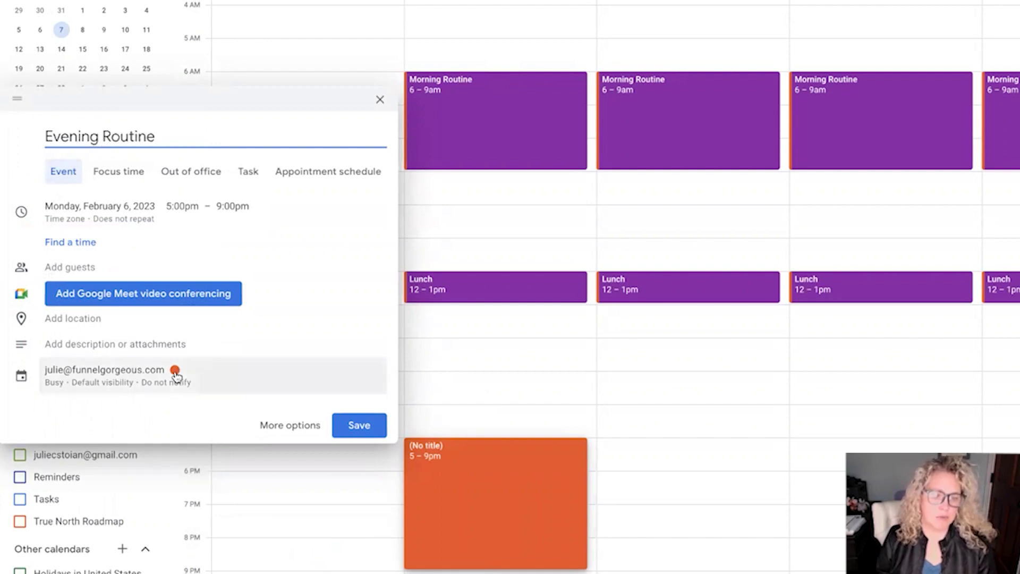
pyautogui.click(174, 372)
pyautogui.click(201, 382)
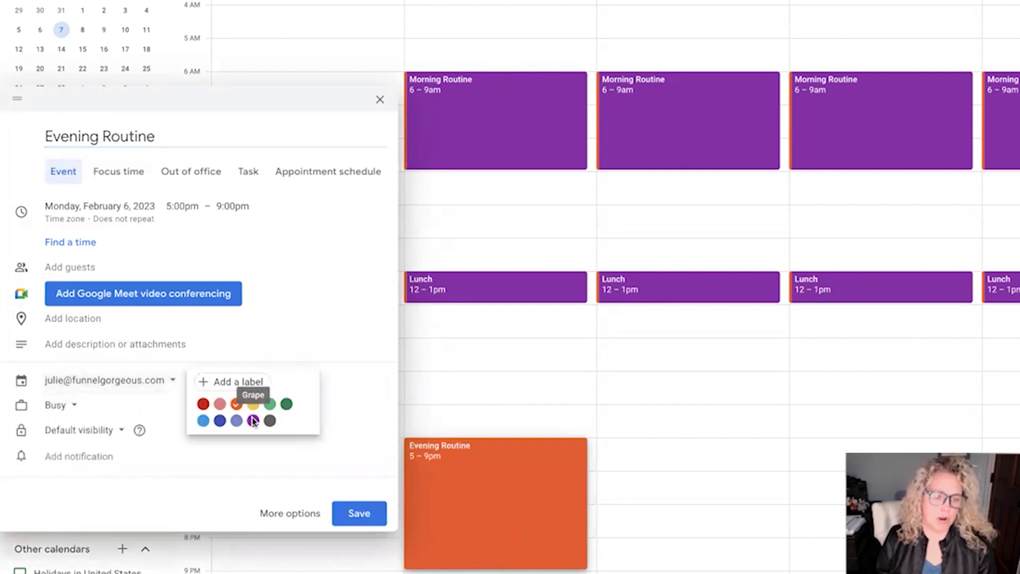
pyautogui.click(252, 419)
pyautogui.click(123, 219)
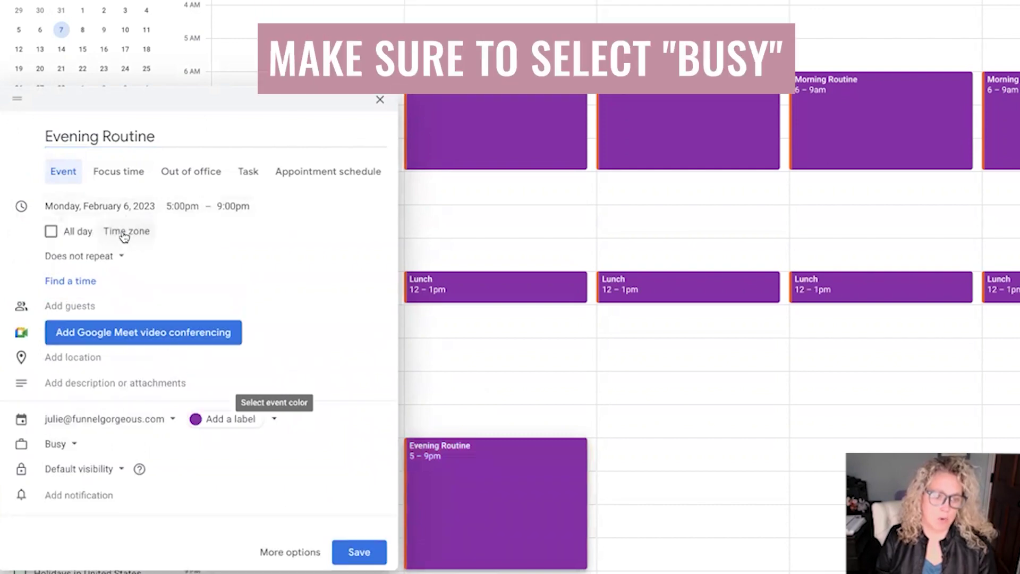
pyautogui.click(105, 257)
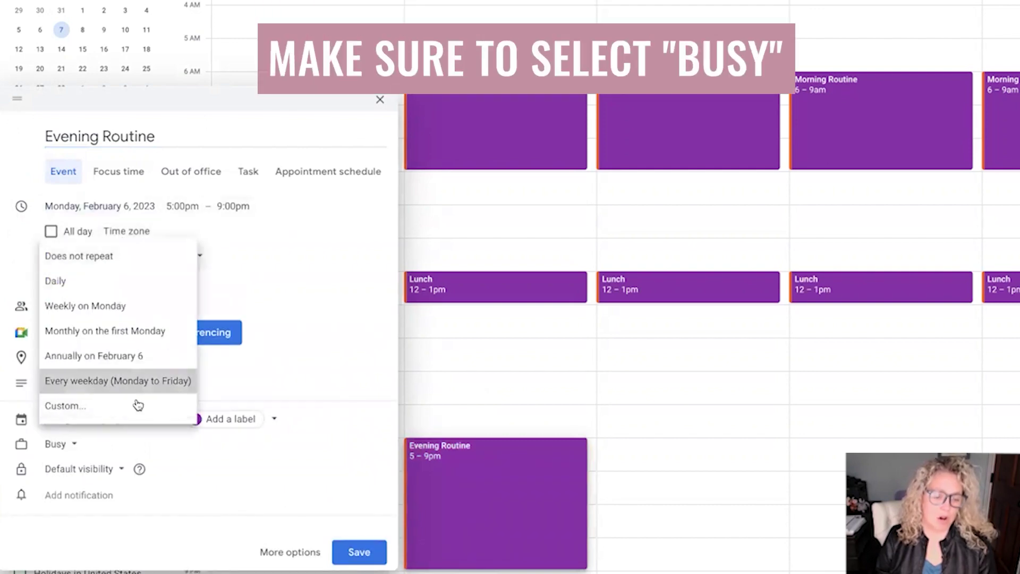
pyautogui.click(133, 380)
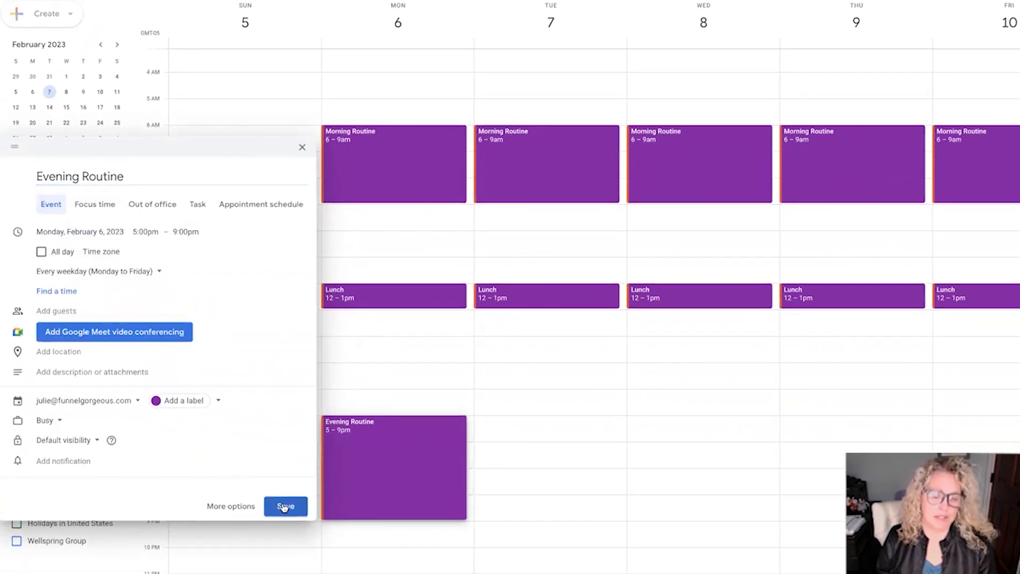
pyautogui.click(358, 553)
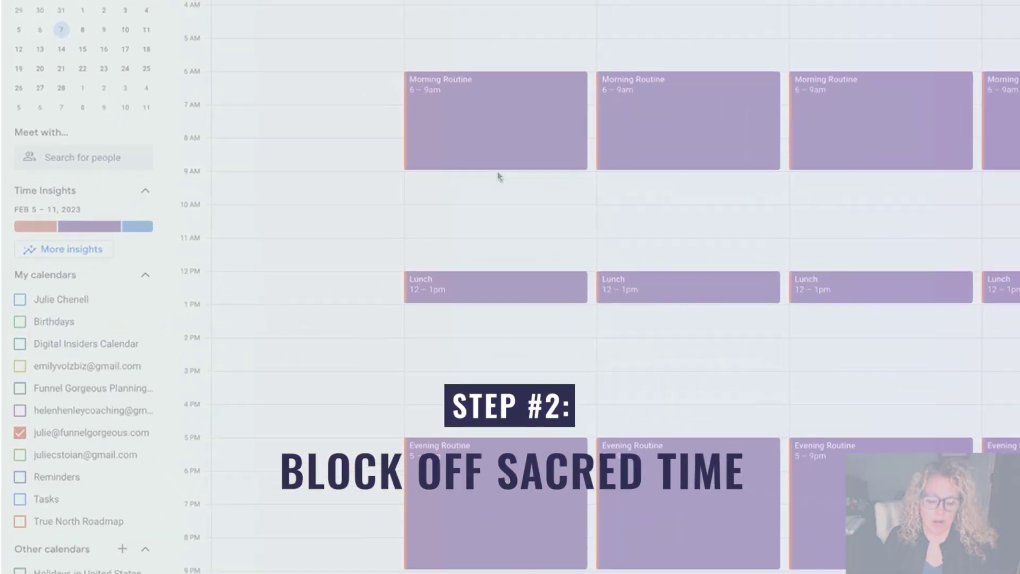
# - Create a Sage-green 'Sacred Time' event, Monday 9–11am, repeating every weekday
pyautogui.click(317, 240)
pyautogui.moveTo(497, 212); pyautogui.dragTo(494, 235)
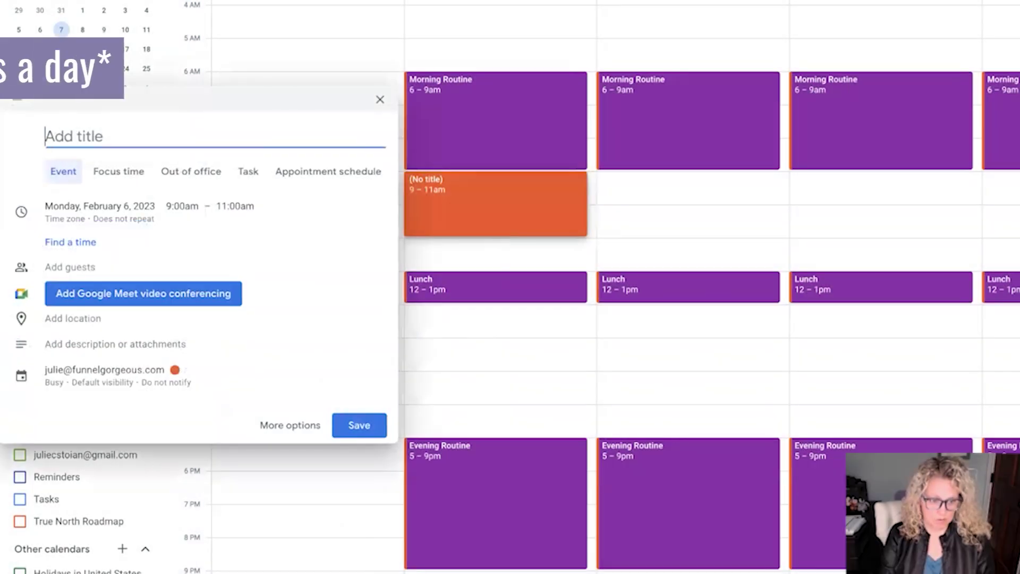
pyautogui.write('Sacred Time')
pyautogui.press('BackSpace')
pyautogui.write('me')
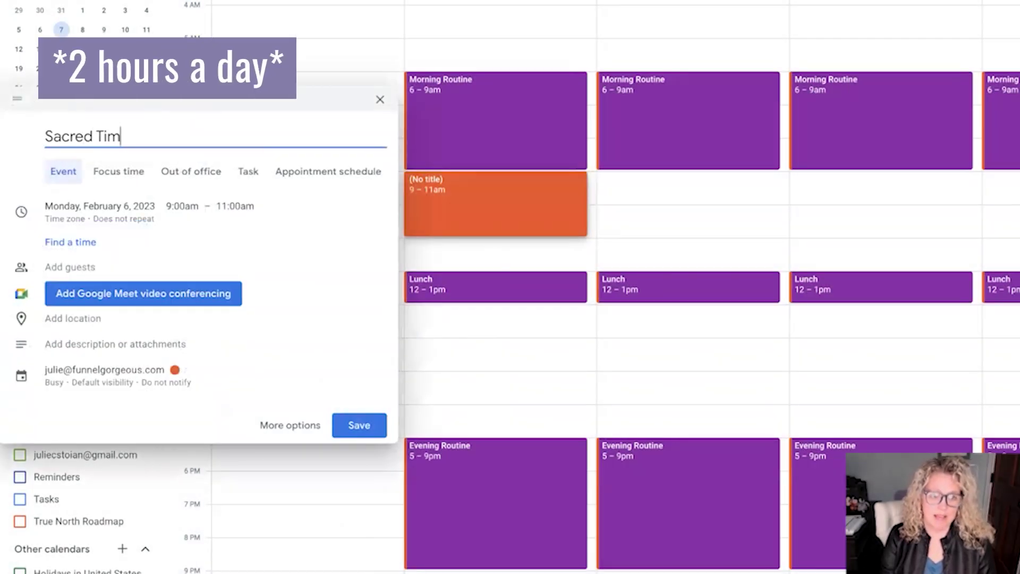
pyautogui.click(175, 373)
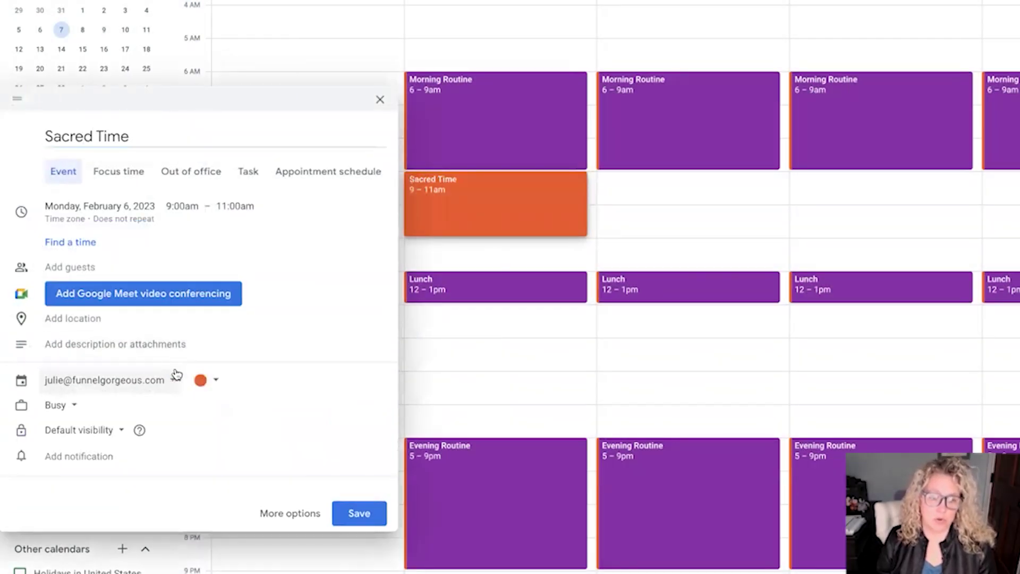
pyautogui.click(200, 378)
pyautogui.click(269, 405)
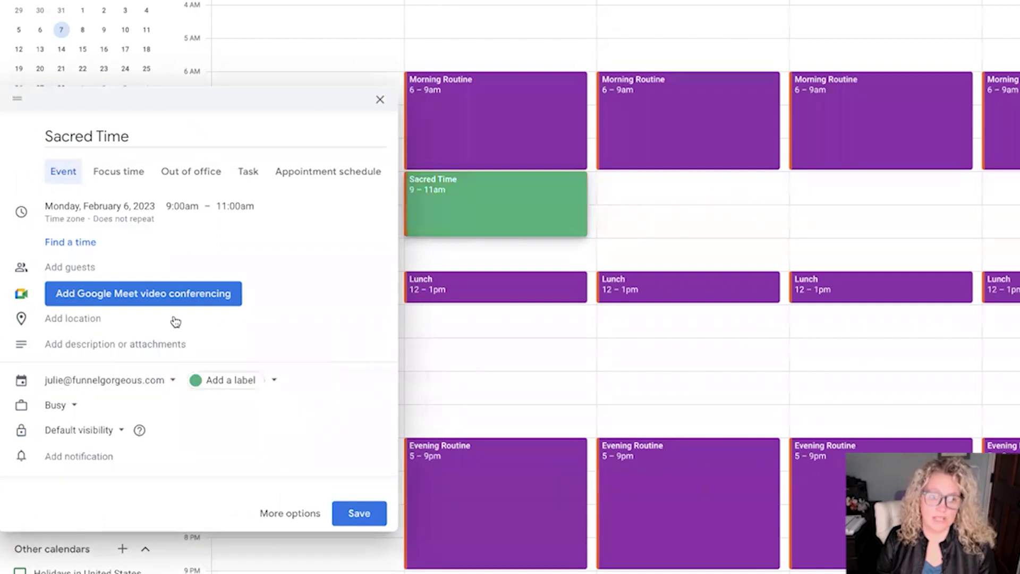
pyautogui.click(125, 220)
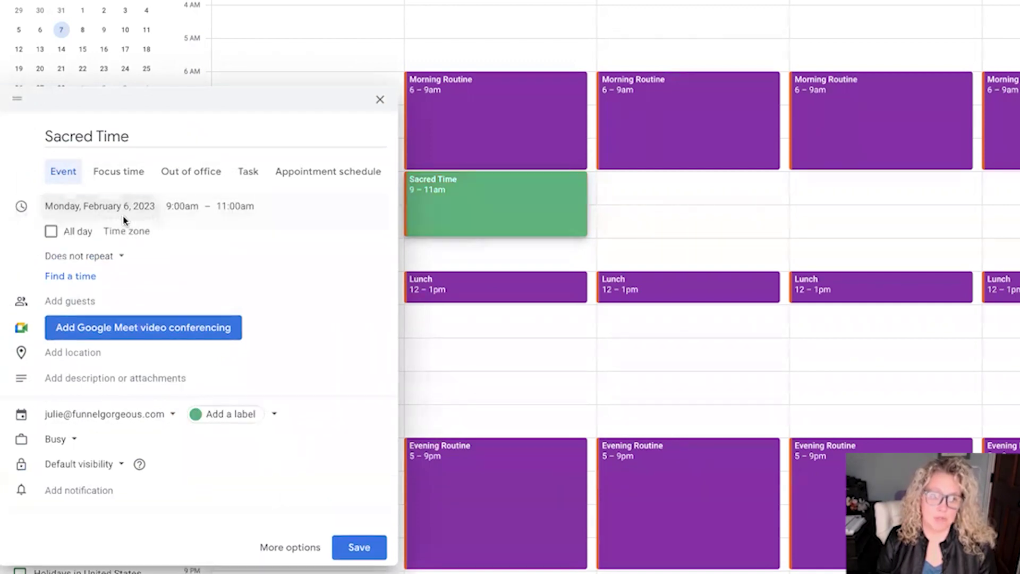
pyautogui.click(102, 256)
pyautogui.click(128, 381)
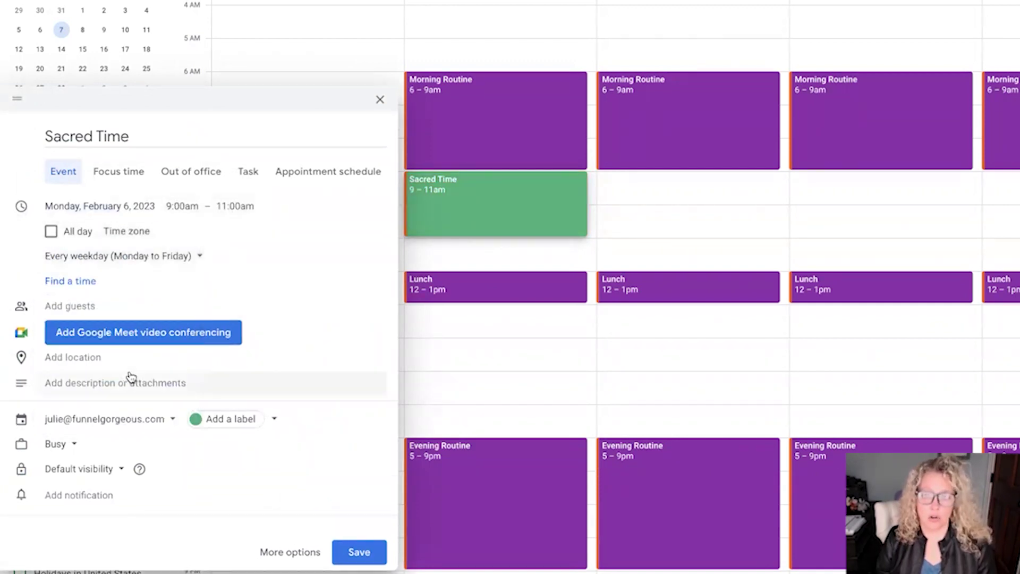
pyautogui.click(349, 554)
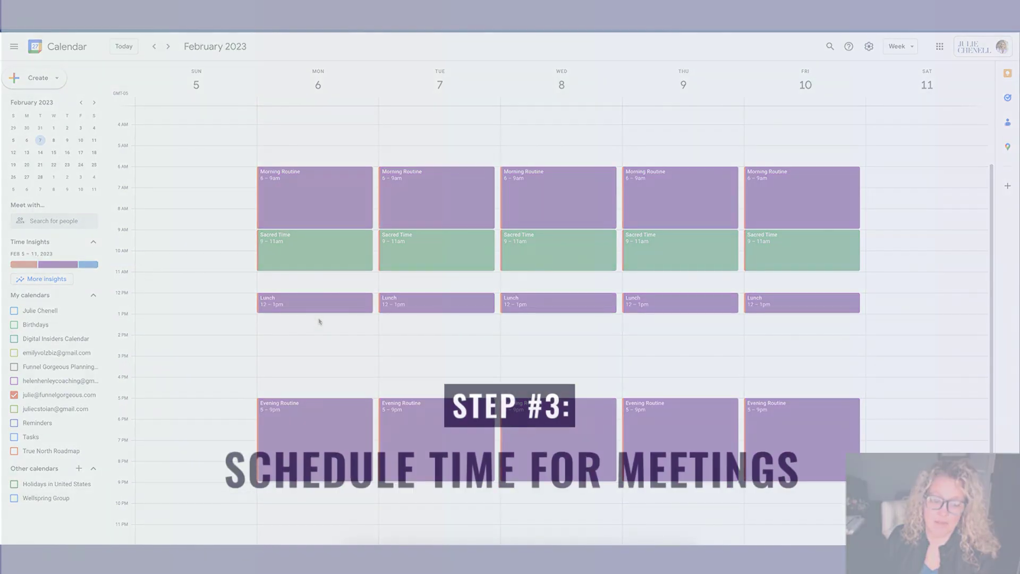
# - Create a 'Meetings' event, Monday 1–3pm, repeating every weekday and marked Free
pyautogui.moveTo(320, 318); pyautogui.dragTo(318, 353)
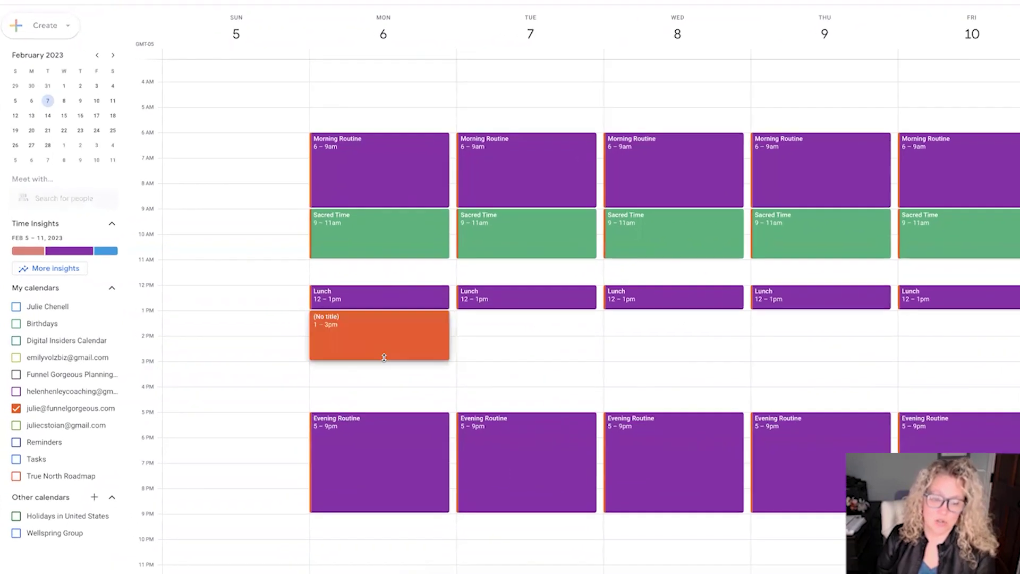
pyautogui.moveTo(383, 357); pyautogui.dragTo(384, 357)
pyautogui.write('Meetings')
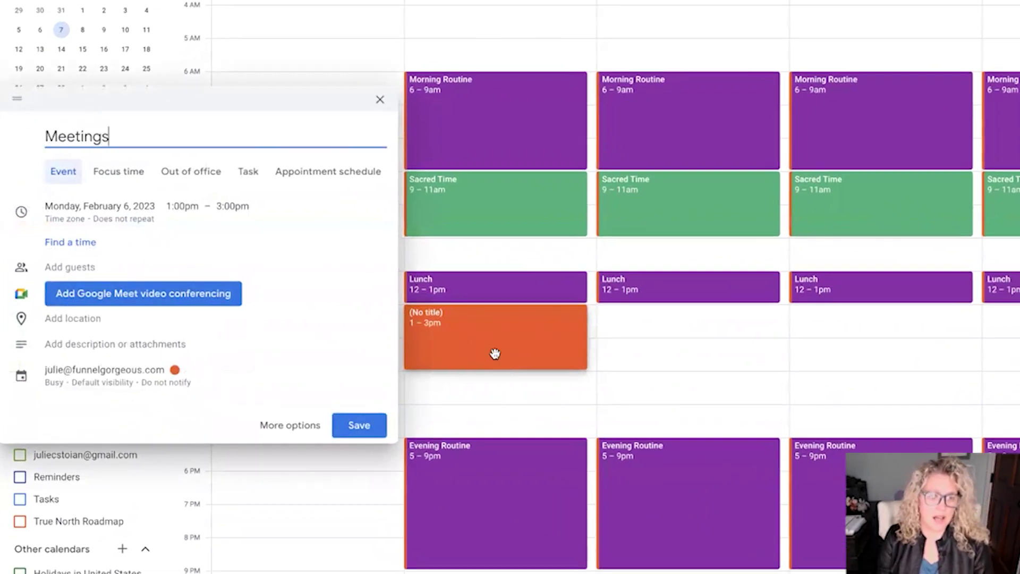
pyautogui.click(131, 222)
pyautogui.click(109, 257)
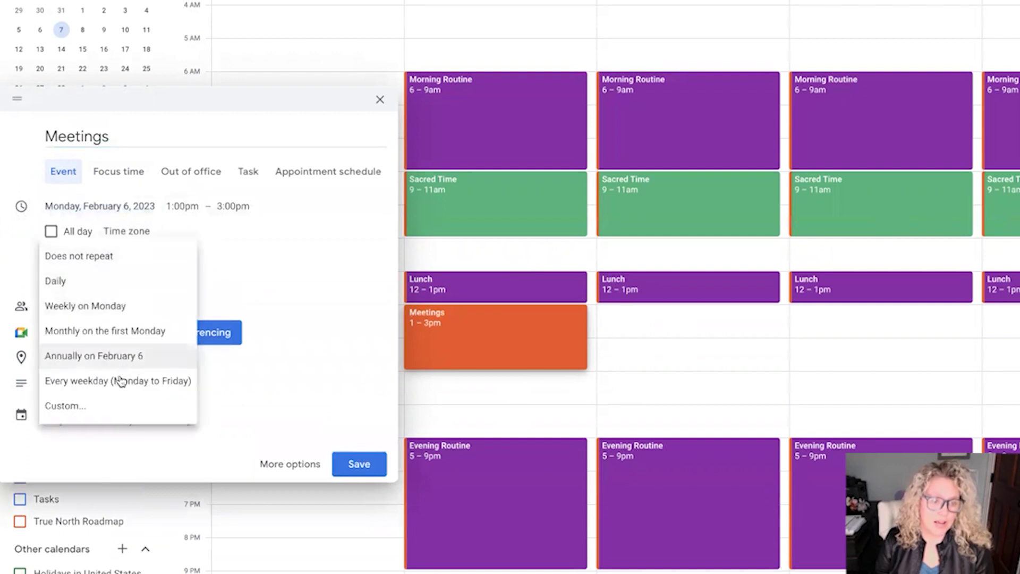
pyautogui.click(121, 380)
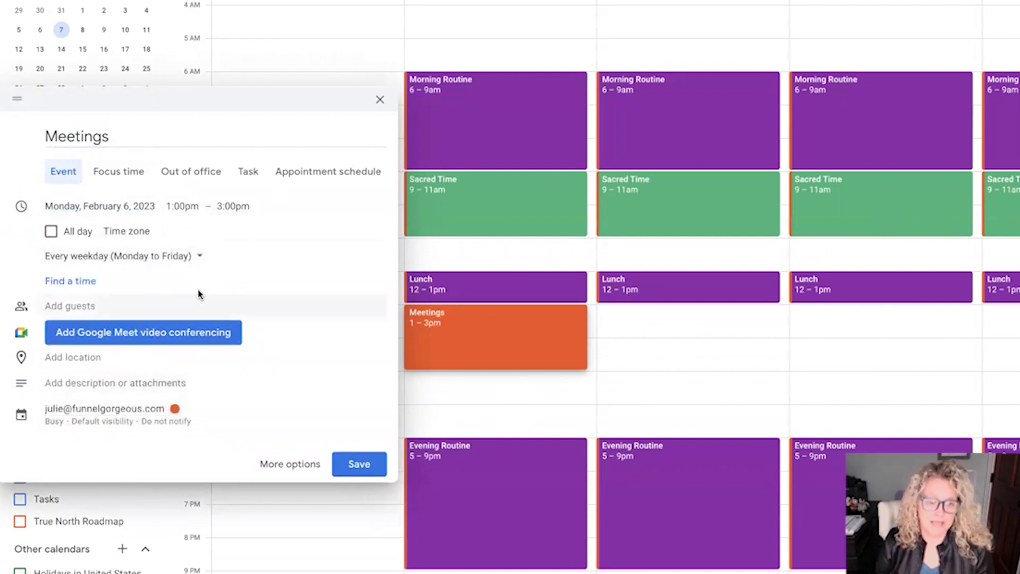
pyautogui.click(55, 424)
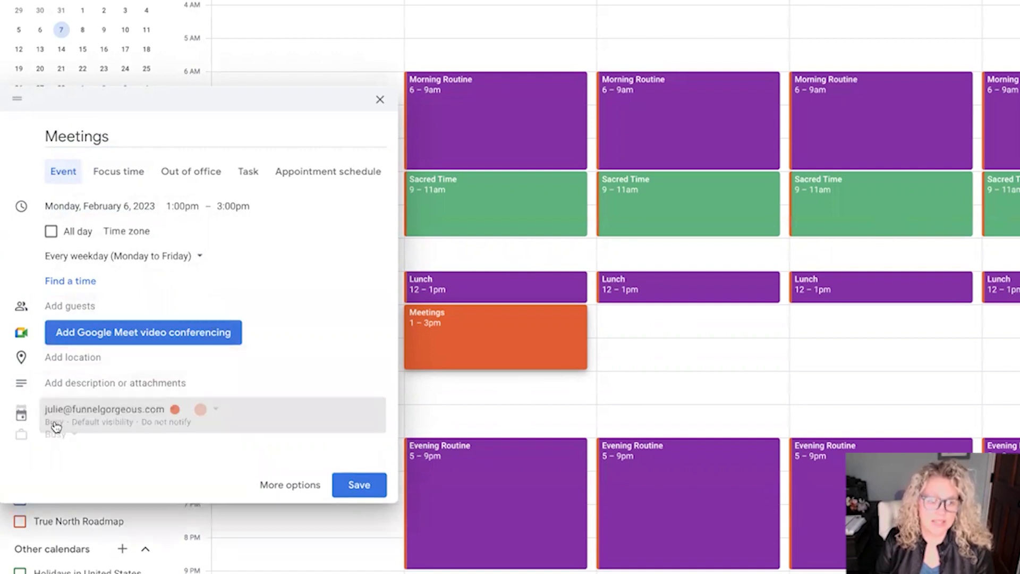
pyautogui.click(55, 444)
pyautogui.click(61, 470)
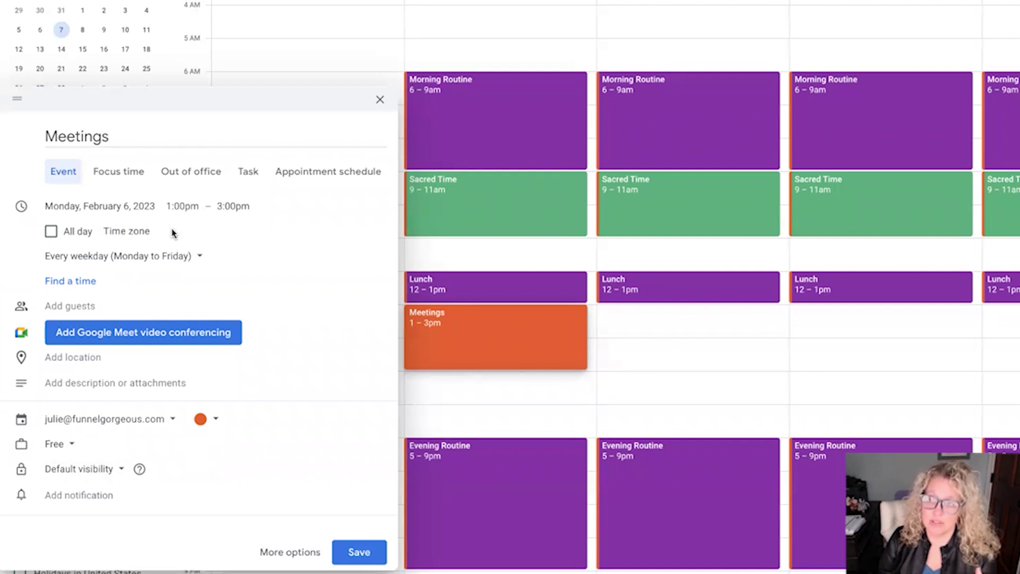
pyautogui.click(359, 553)
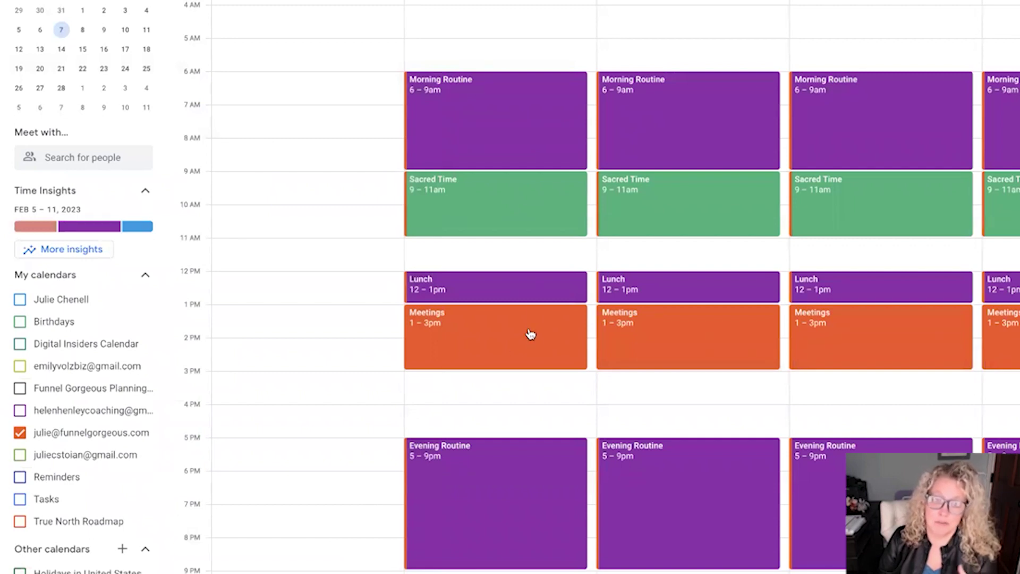
# - Create a blue 'Admin/Social' event, Monday 3–4pm, repeating every weekday
pyautogui.click(505, 383)
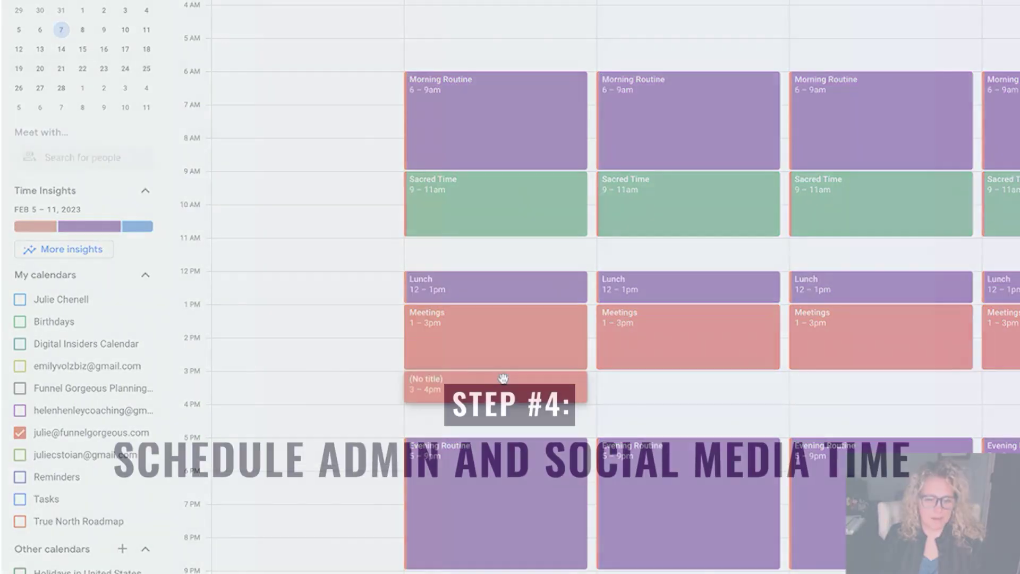
pyautogui.write('Admin/Social')
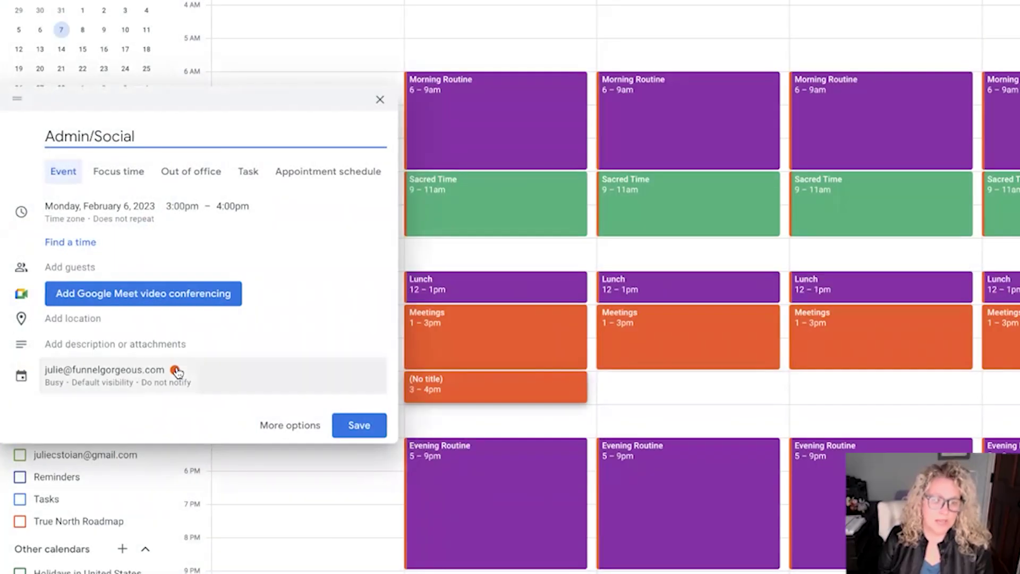
pyautogui.click(176, 371)
pyautogui.click(199, 381)
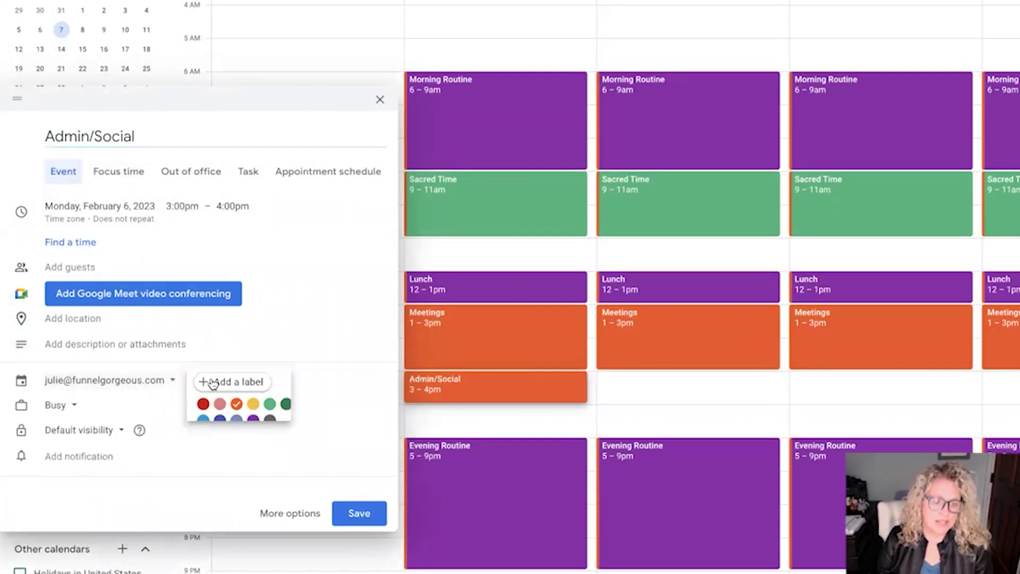
pyautogui.click(203, 421)
pyautogui.click(118, 224)
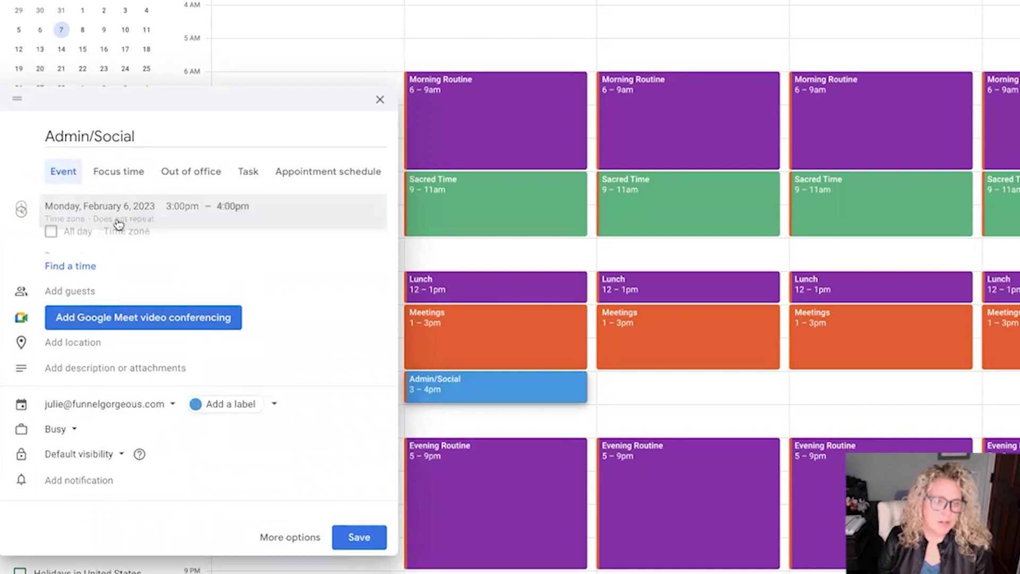
pyautogui.click(108, 256)
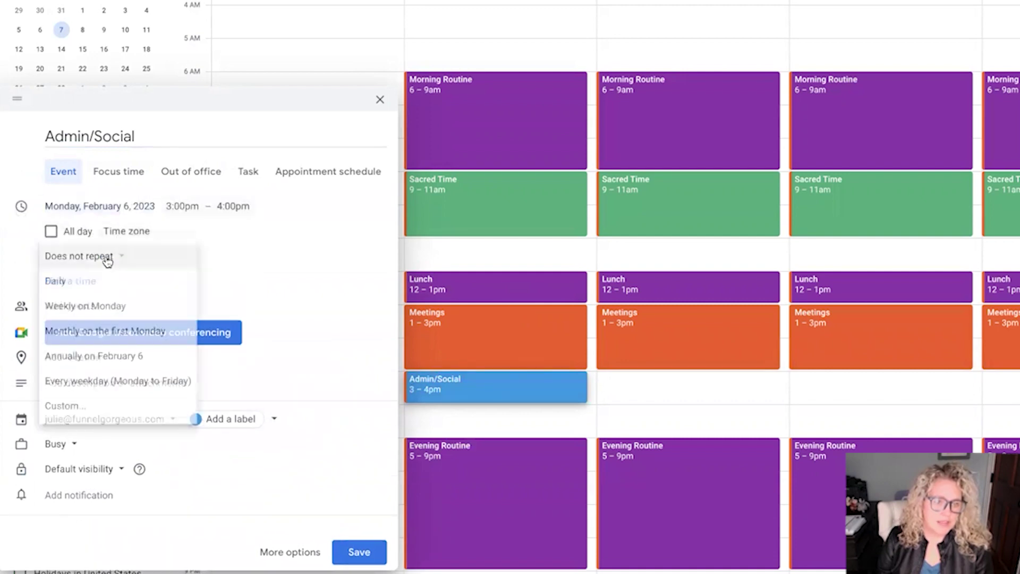
pyautogui.click(94, 382)
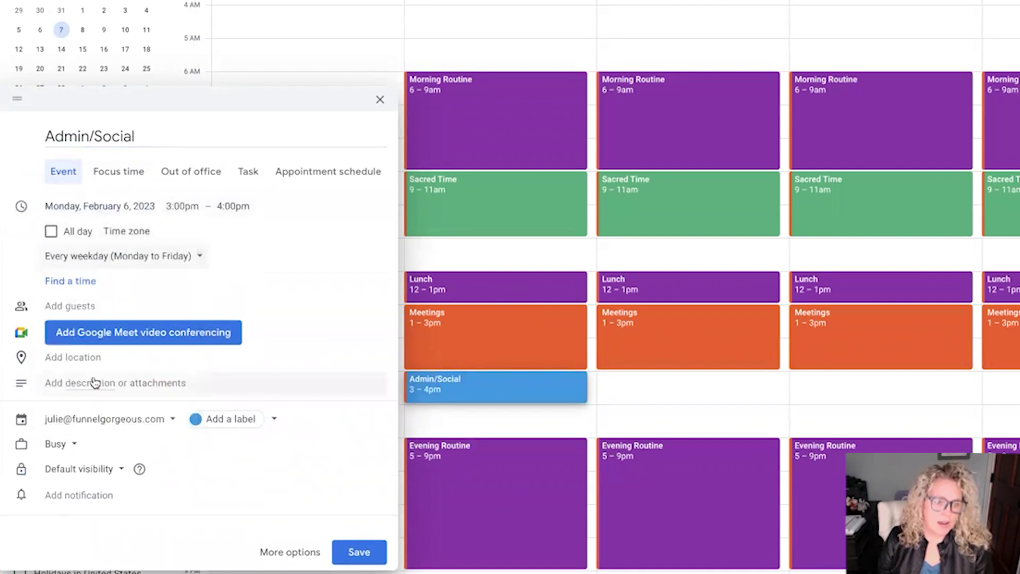
pyautogui.click(373, 546)
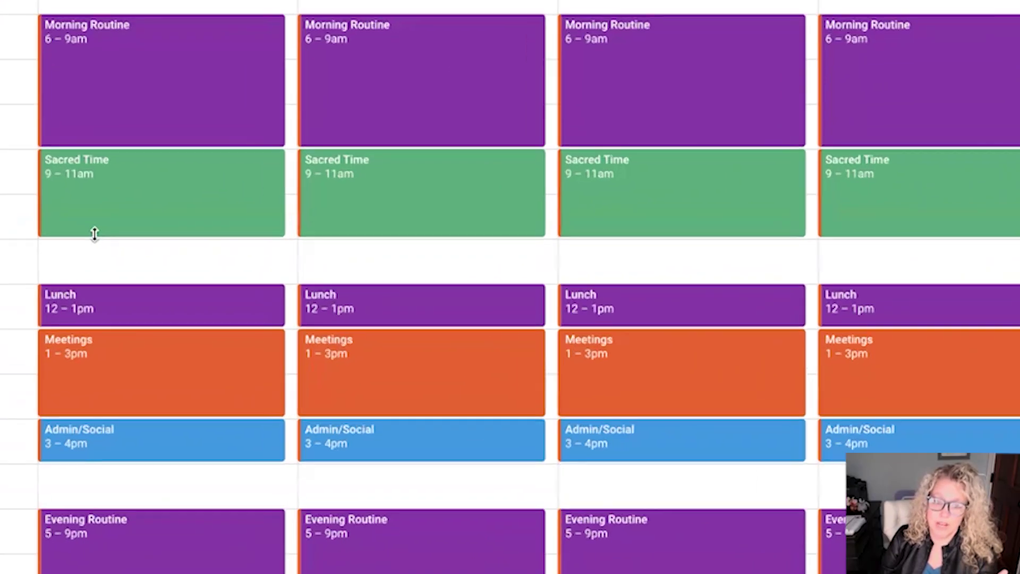
# - Extend all Sacred Time events to run 9am–12pm
pyautogui.moveTo(283, 269); pyautogui.dragTo(280, 291)
pyautogui.moveTo(89, 281); pyautogui.dragTo(89, 282)
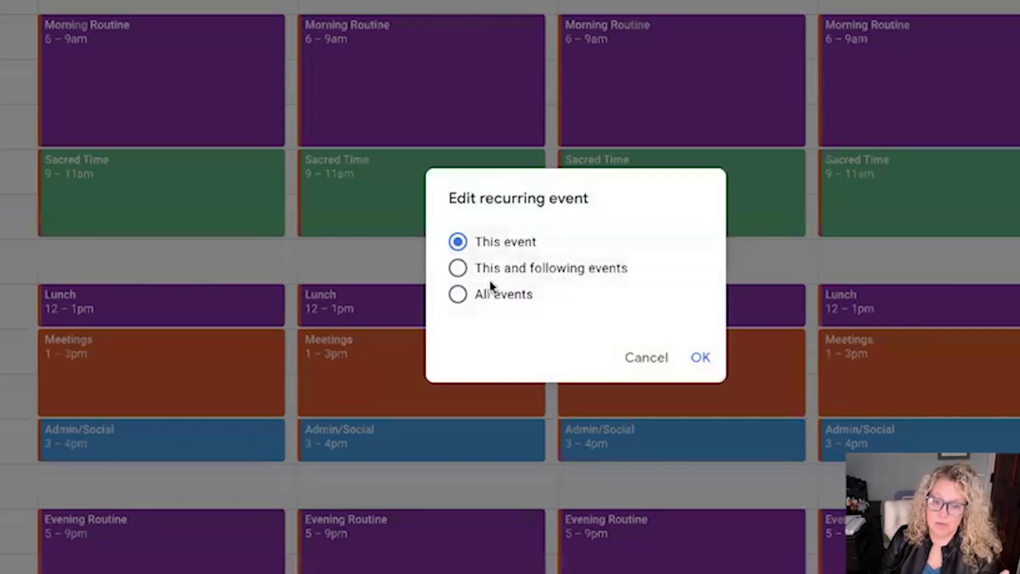
pyautogui.click(458, 294)
pyautogui.click(702, 359)
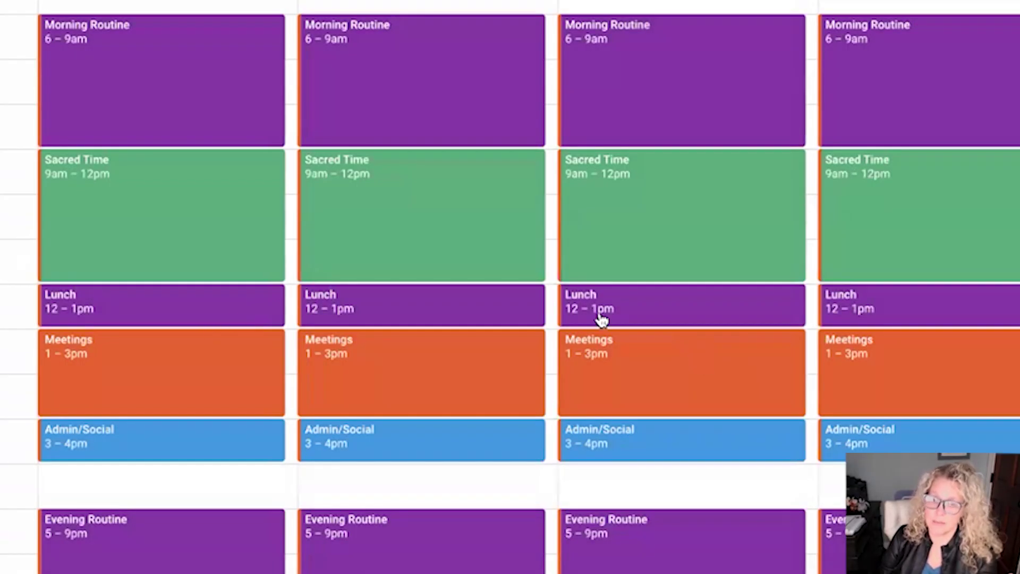
# - Move all Admin/Social events to 4–5pm
pyautogui.moveTo(182, 445); pyautogui.dragTo(187, 486)
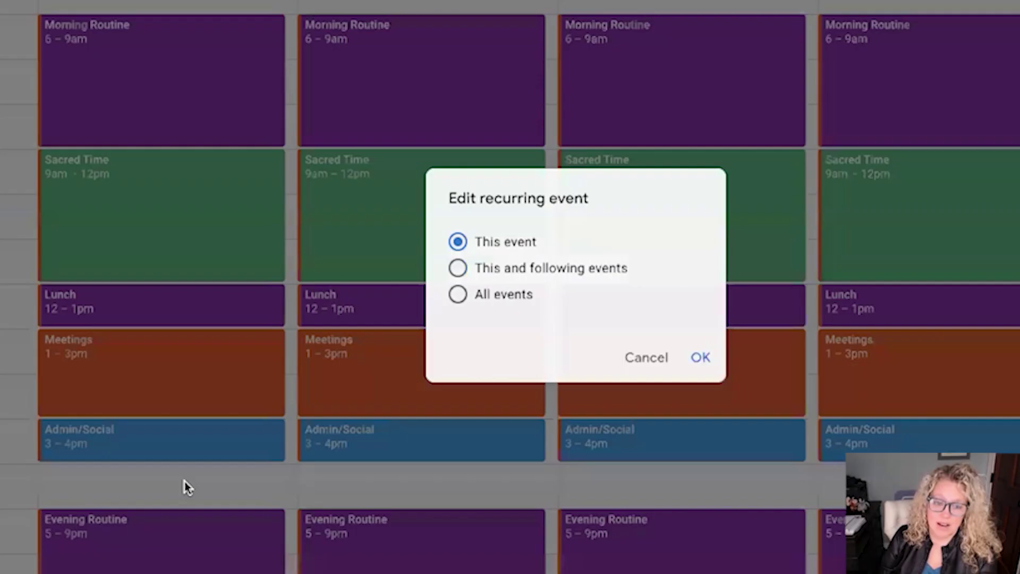
pyautogui.click(457, 295)
pyautogui.click(701, 358)
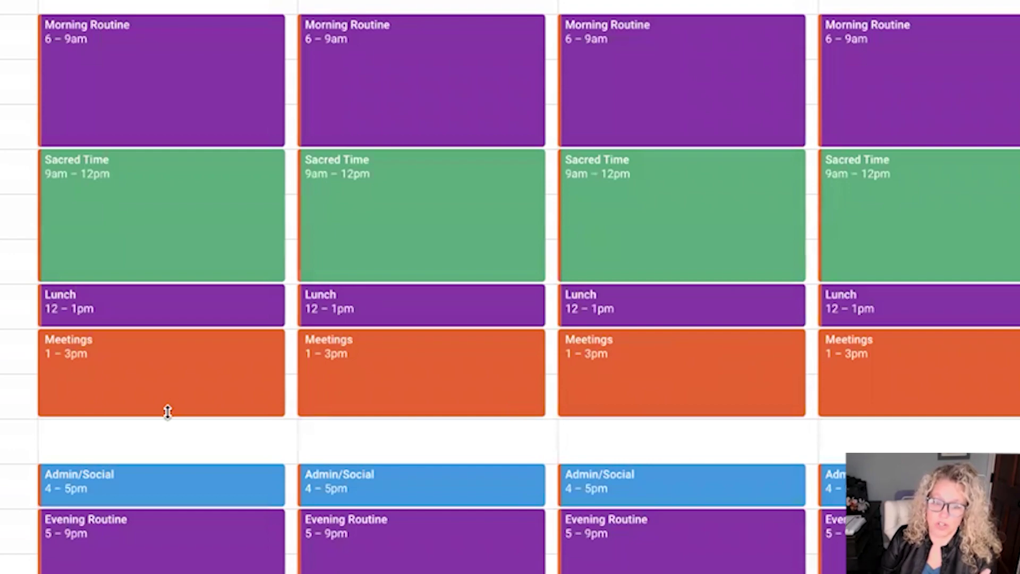
# - Extend all Meetings events to end at 4pm
pyautogui.moveTo(166, 414); pyautogui.dragTo(165, 463)
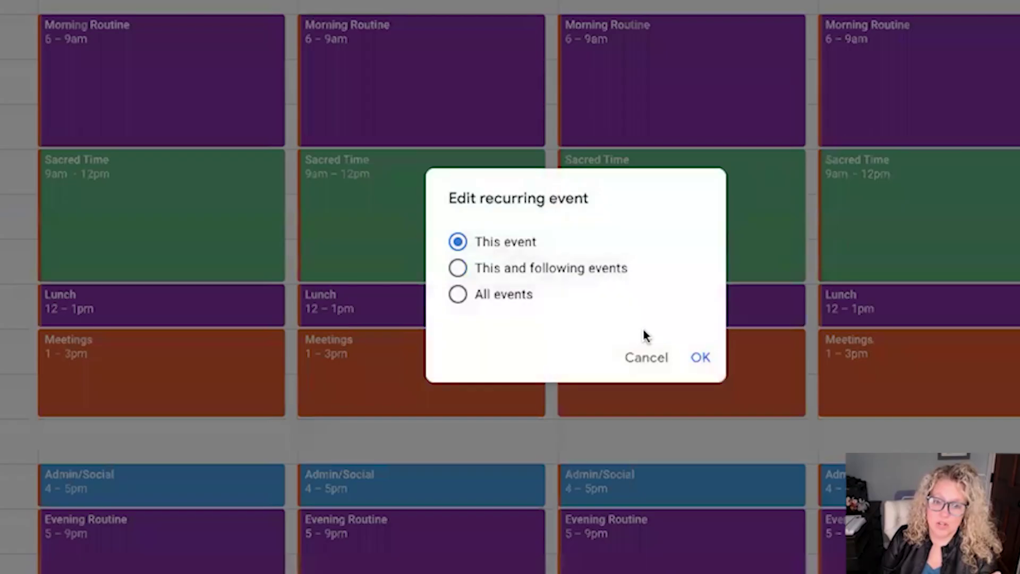
pyautogui.click(457, 295)
pyautogui.click(699, 361)
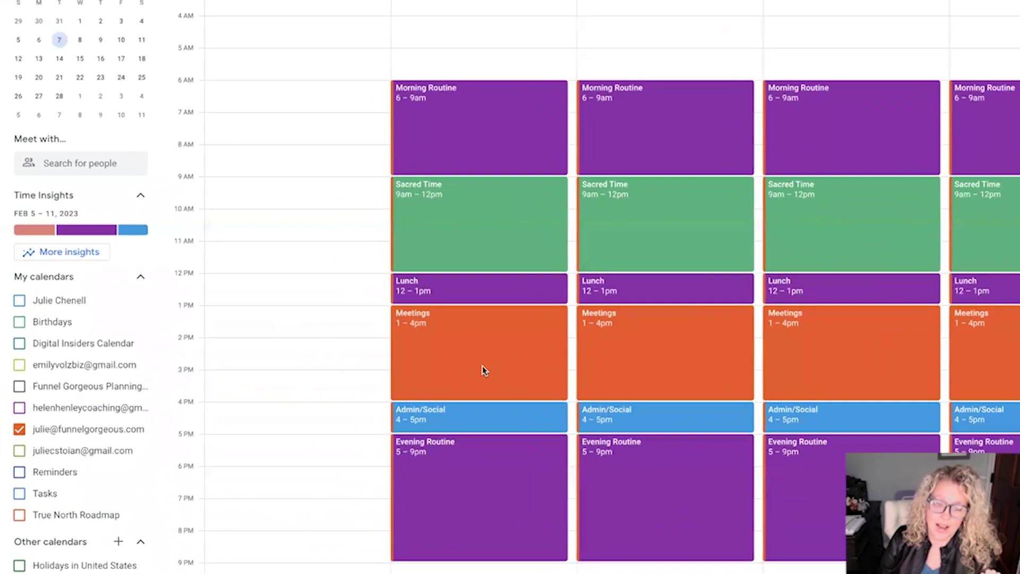
# - Delete only the Monday and Friday occurrences of Meetings
pyautogui.click(318, 357)
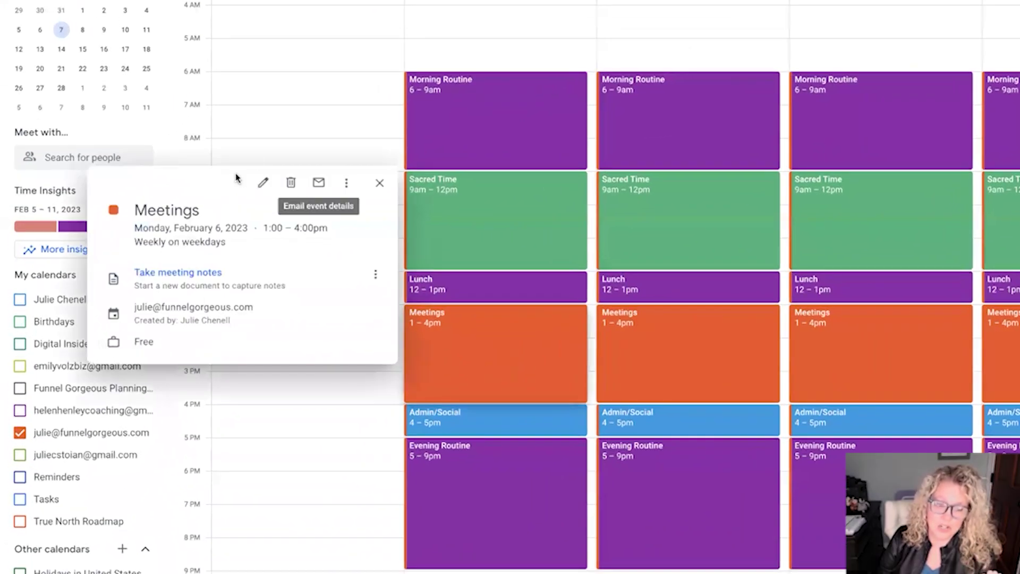
pyautogui.click(291, 183)
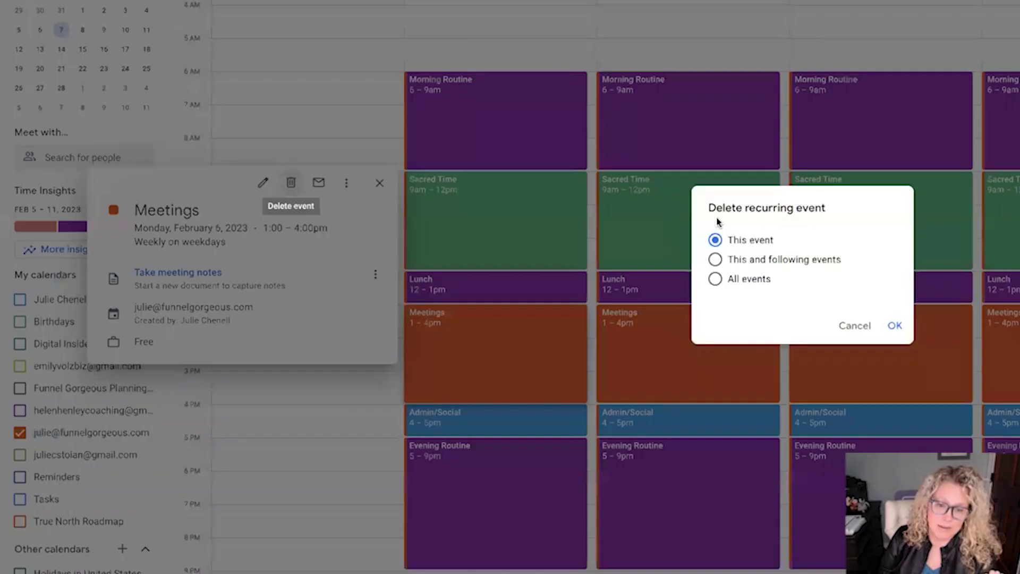
pyautogui.click(893, 328)
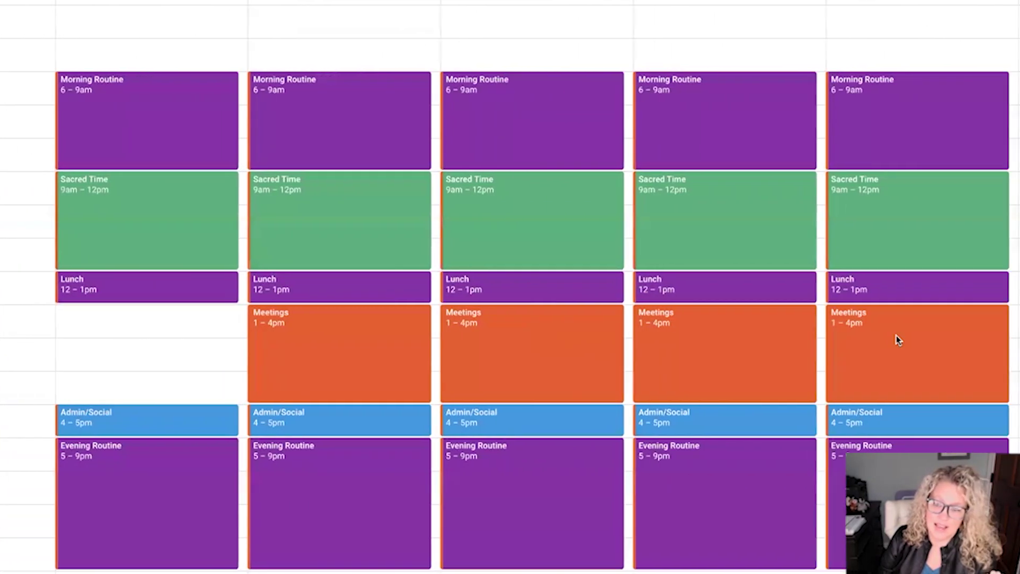
pyautogui.click(895, 337)
pyautogui.click(690, 182)
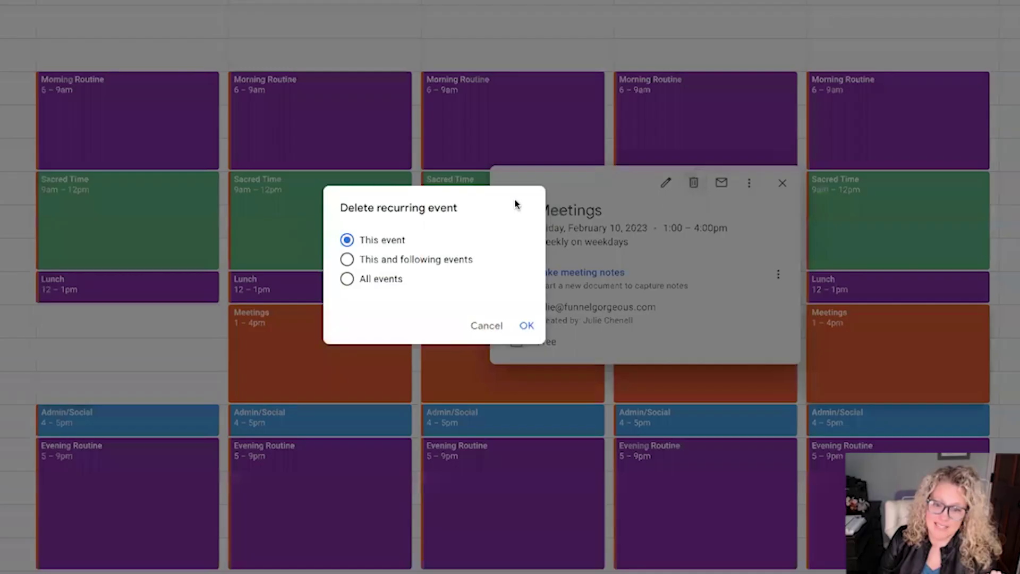
pyautogui.click(527, 326)
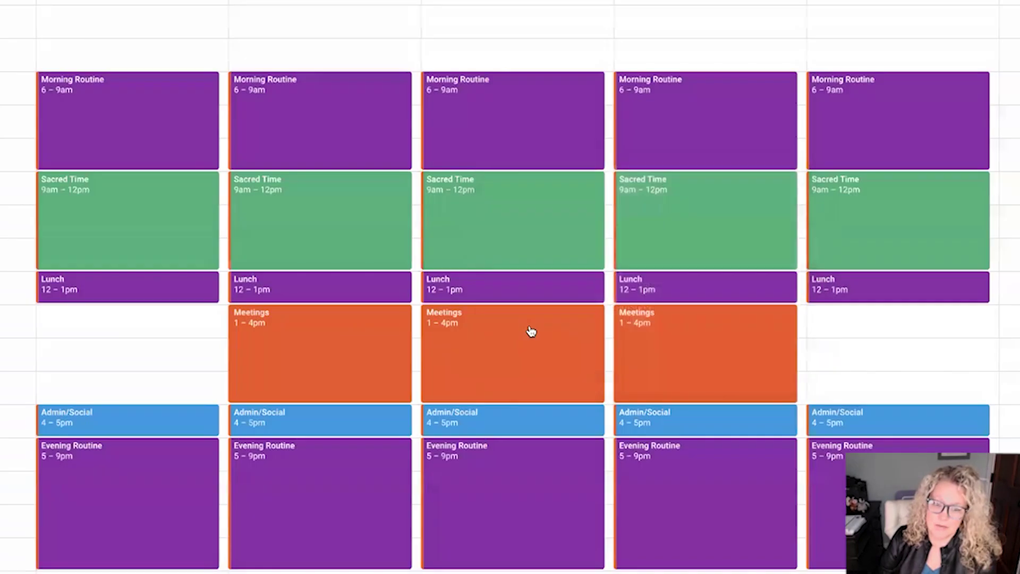
# - Add a green Sacred Time event on Friday from 1 to 4pm
pyautogui.moveTo(904, 314); pyautogui.dragTo(900, 400)
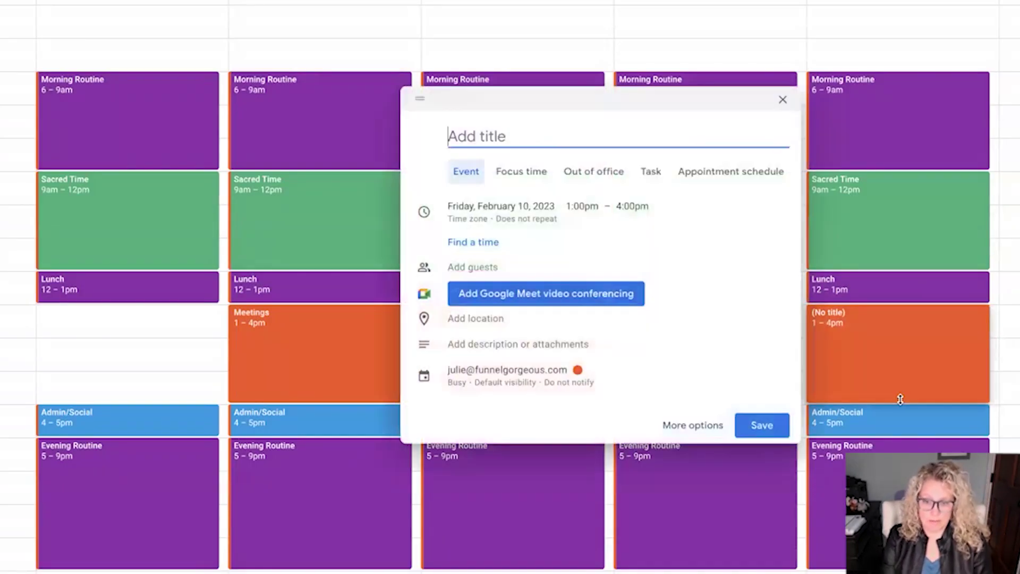
pyautogui.write('Sacred Time')
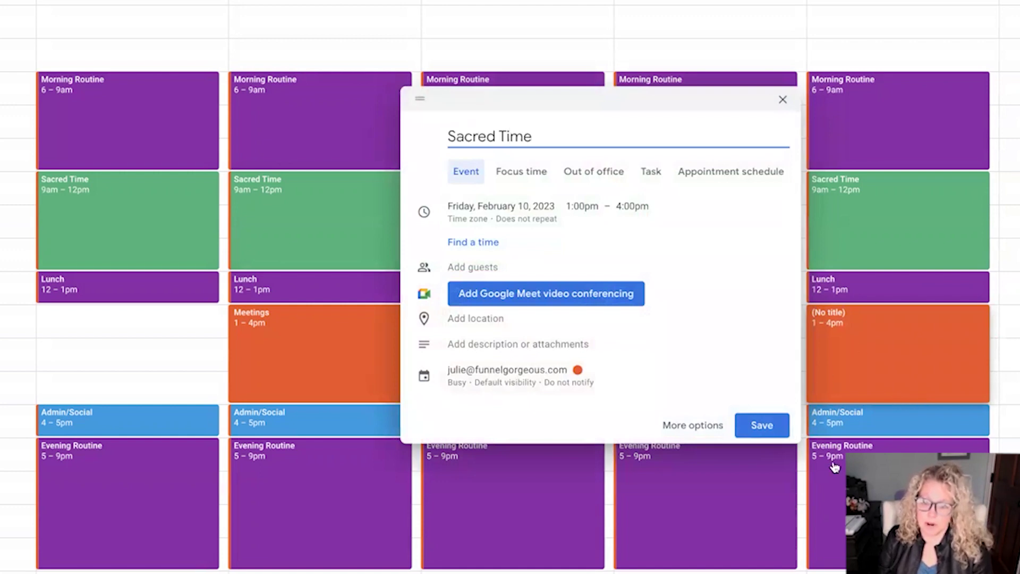
pyautogui.click(579, 370)
pyautogui.click(606, 380)
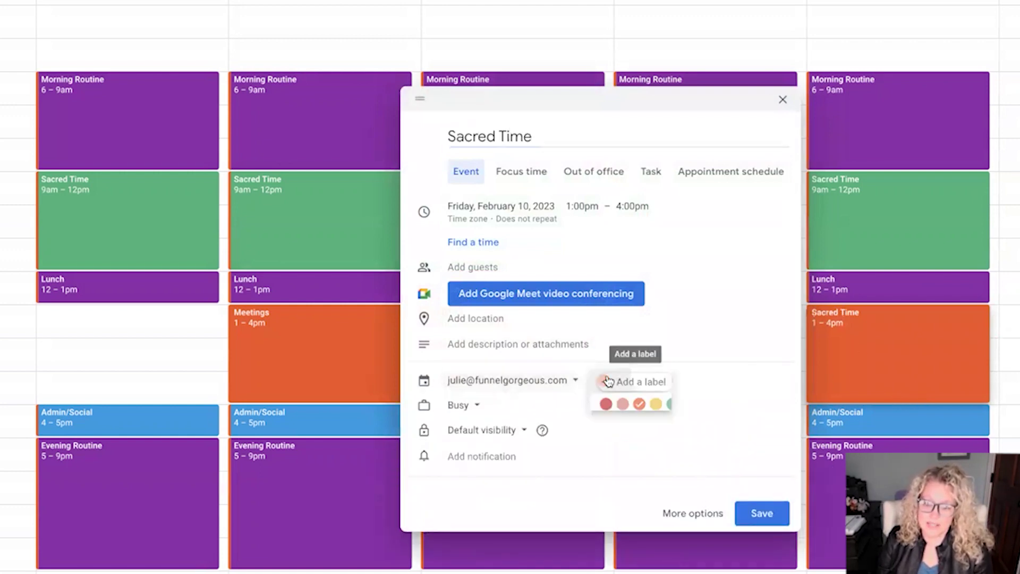
pyautogui.click(669, 406)
pyautogui.click(762, 514)
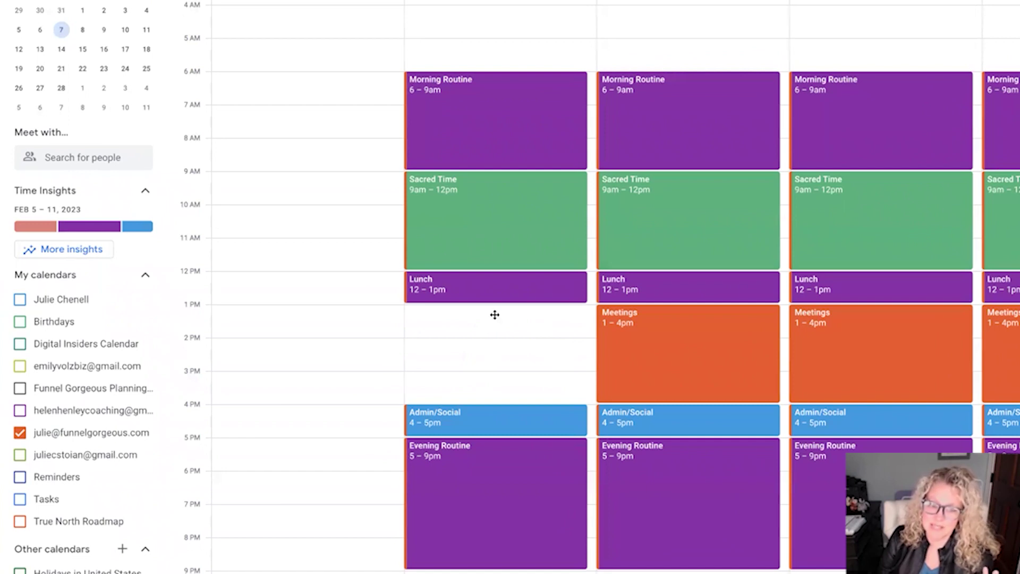
# - Create a Lavender 'CEO Time' event on Monday from 1 to 4pm
pyautogui.moveTo(495, 315); pyautogui.dragTo(489, 396)
pyautogui.click(476, 311)
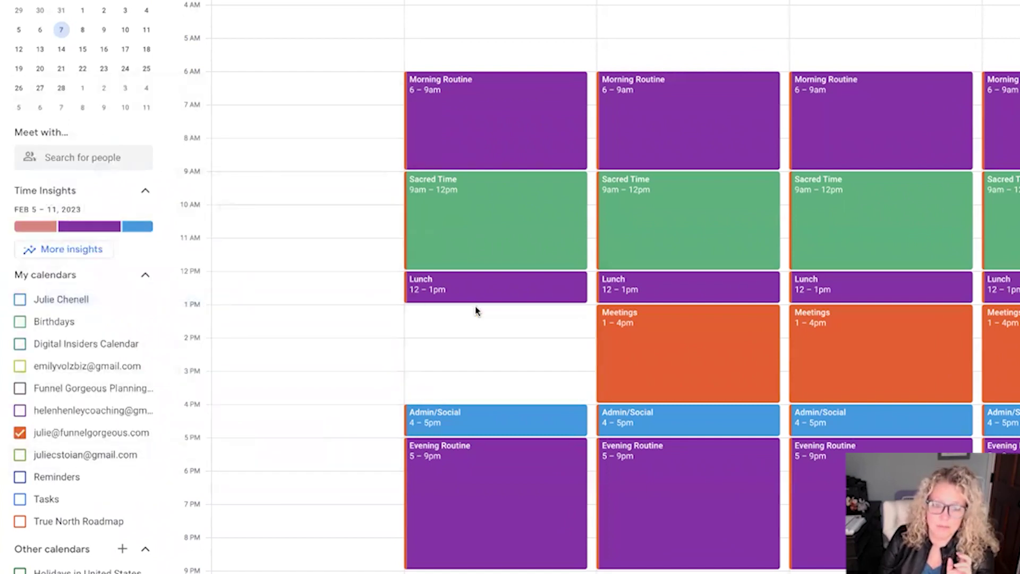
pyautogui.moveTo(476, 311); pyautogui.dragTo(480, 399)
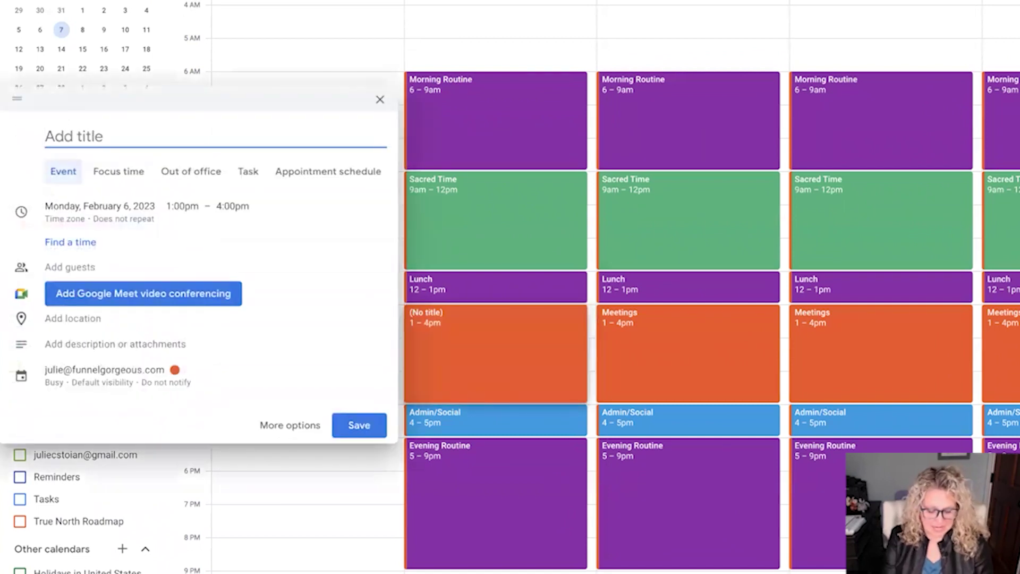
pyautogui.write('CEO Time')
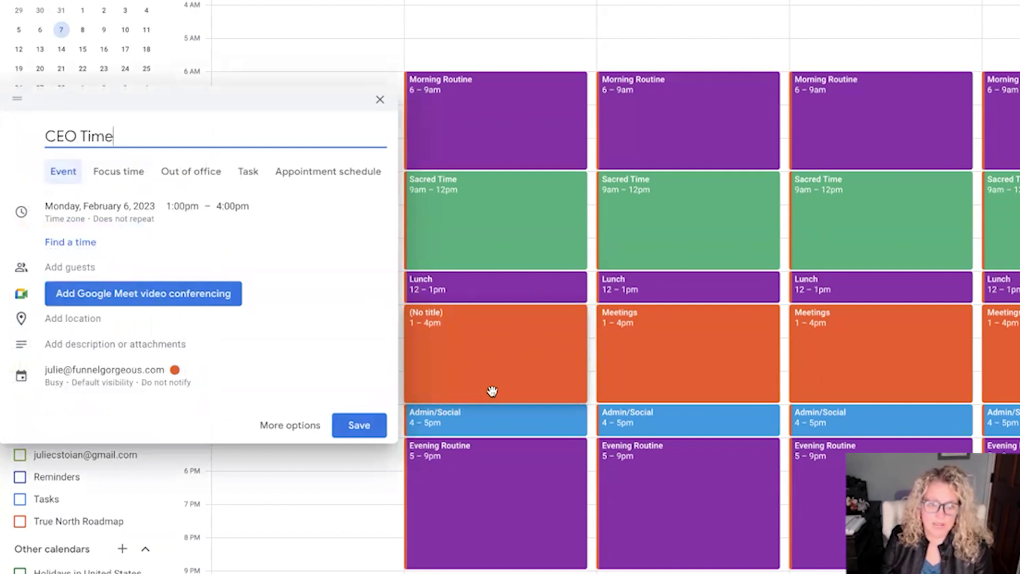
pyautogui.click(175, 370)
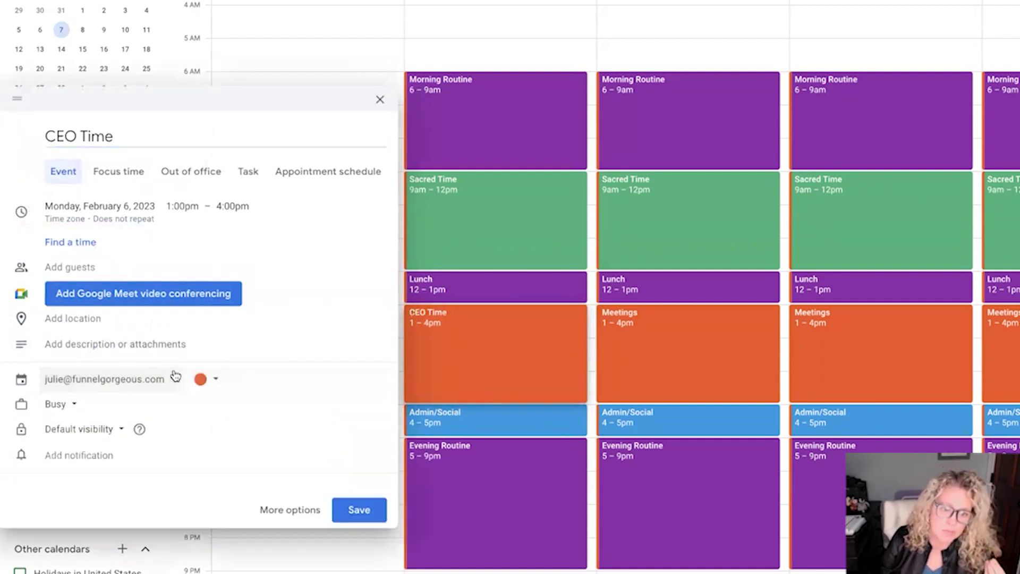
pyautogui.click(206, 381)
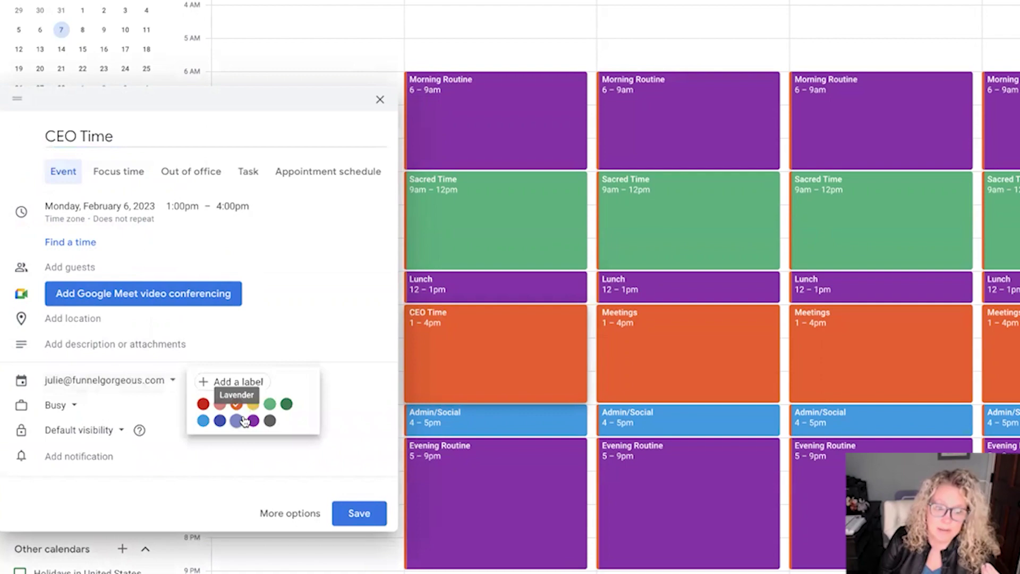
pyautogui.click(237, 420)
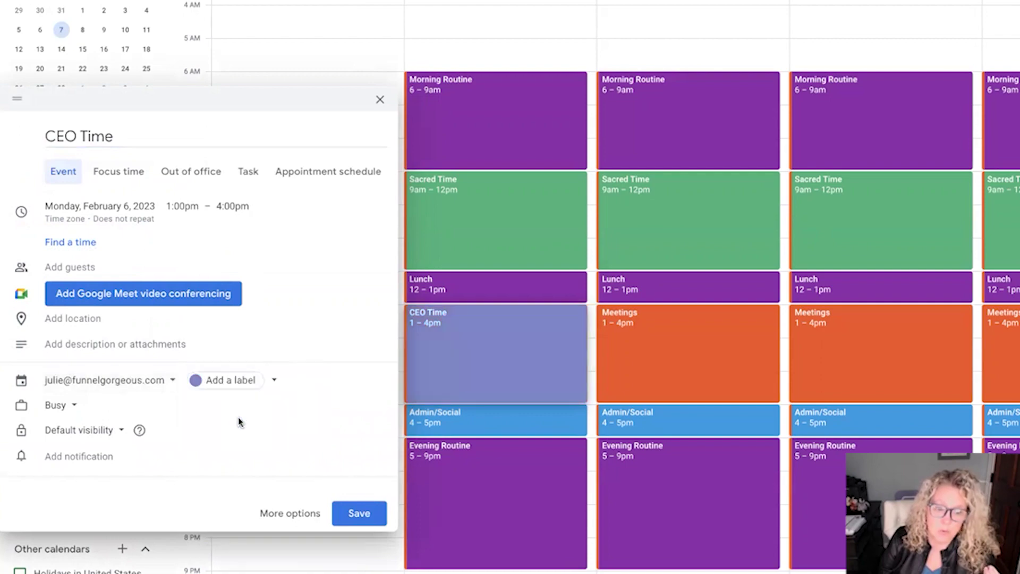
pyautogui.click(226, 378)
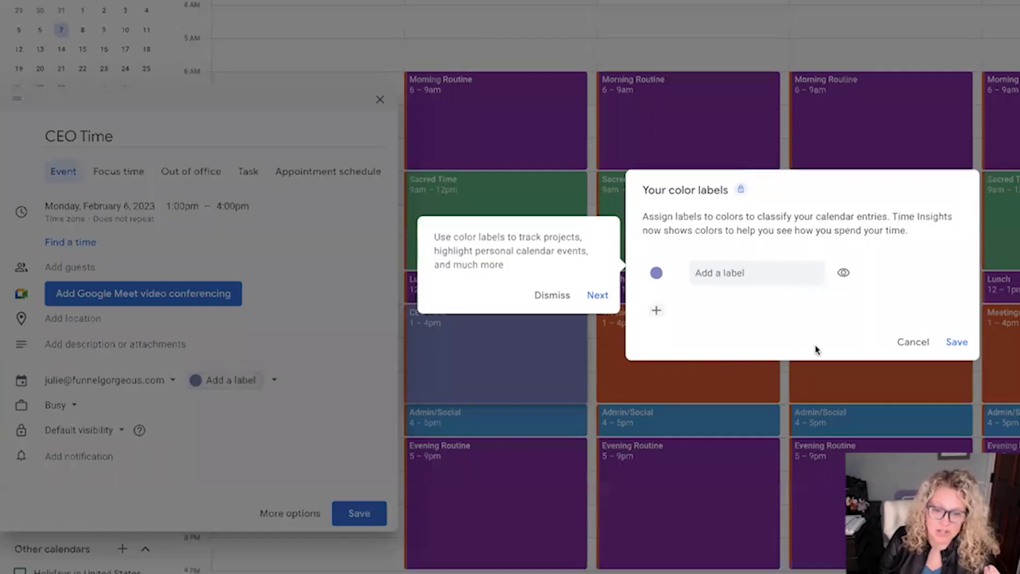
pyautogui.click(907, 344)
pyautogui.click(362, 521)
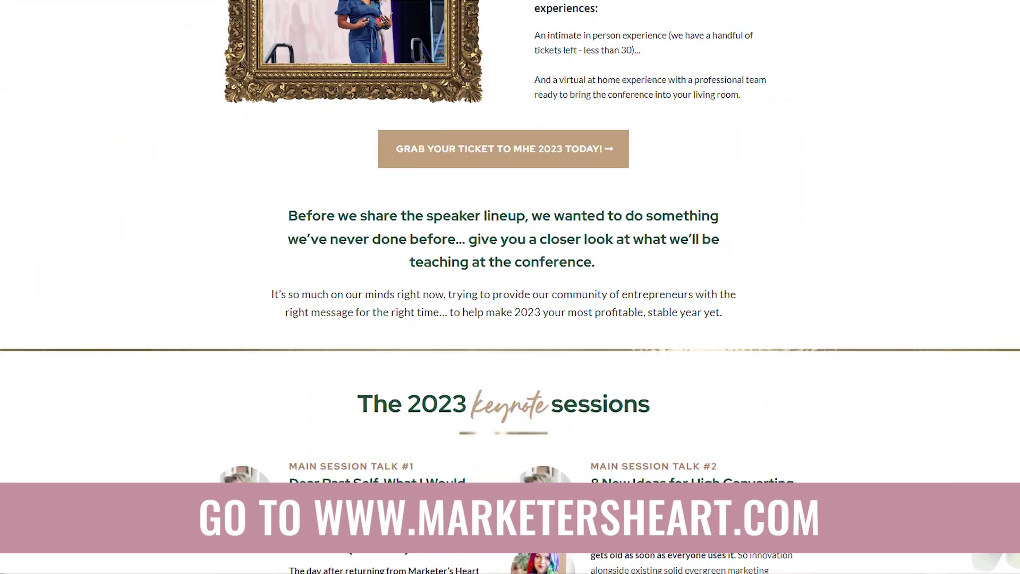
pyautogui.scroll(-15, 510, 239)
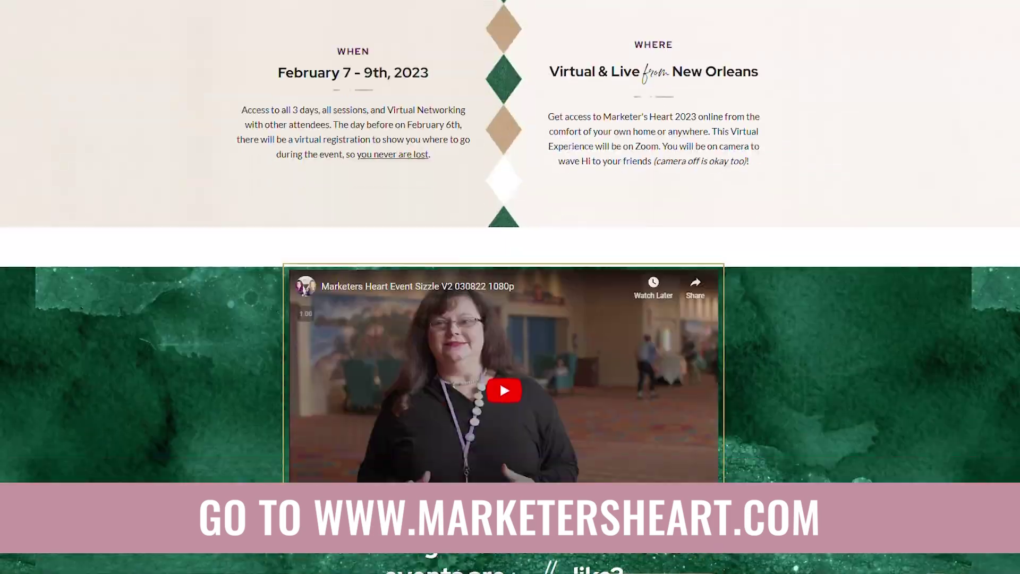